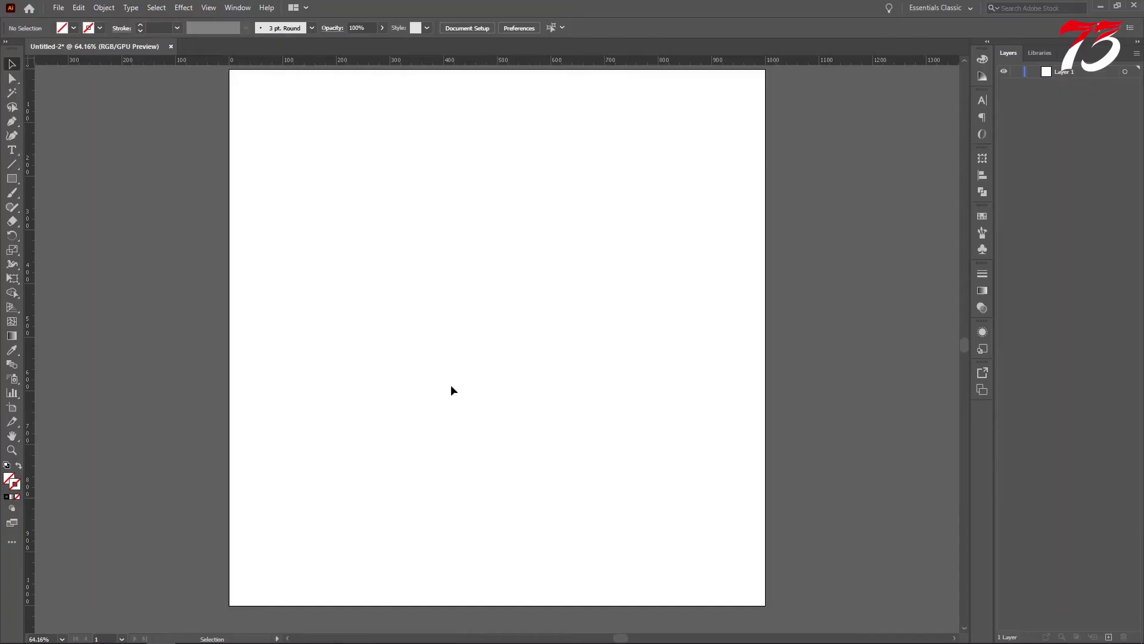
Draw a closed, tall narrow bar outline with a curved top-left corner using the Pen tool
click(13, 121)
click(513, 179)
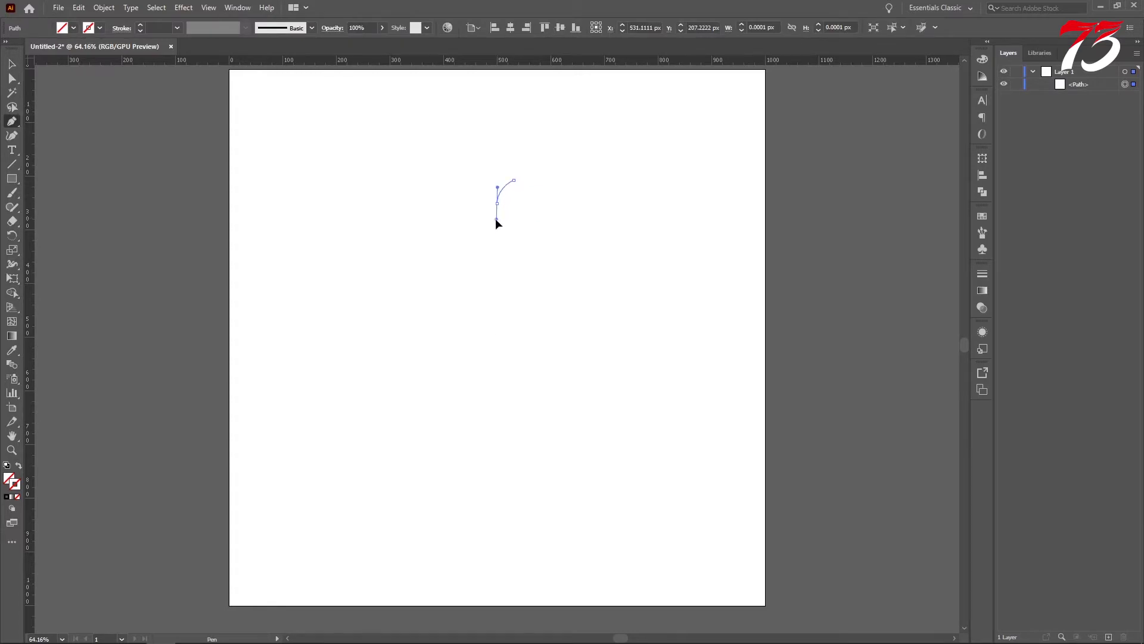
drag(497, 220, 499, 413)
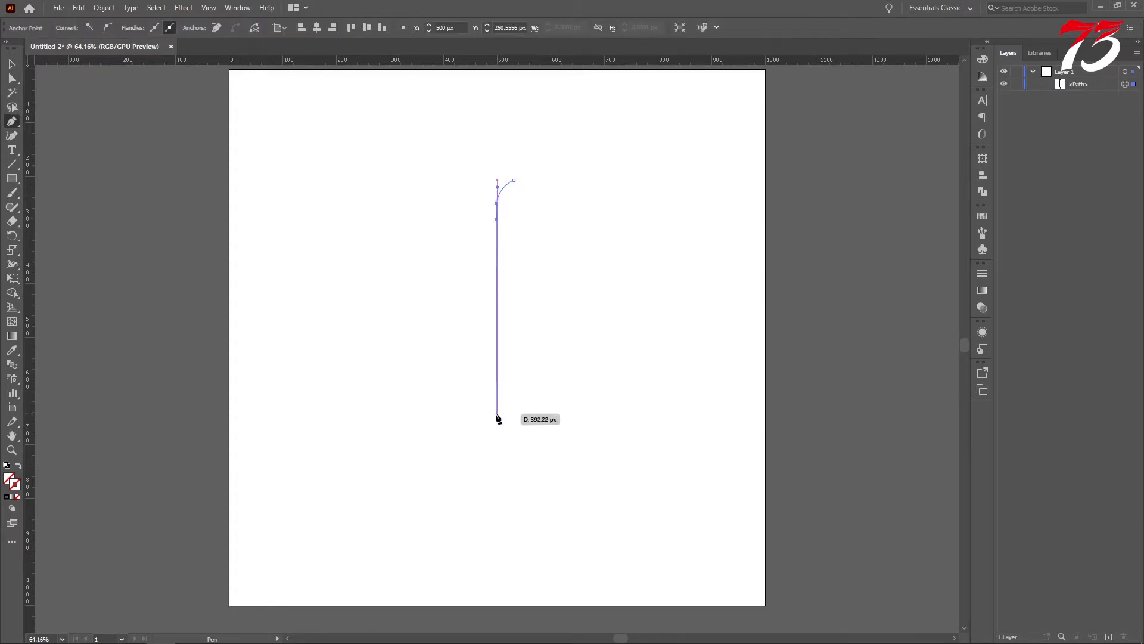
click(497, 413)
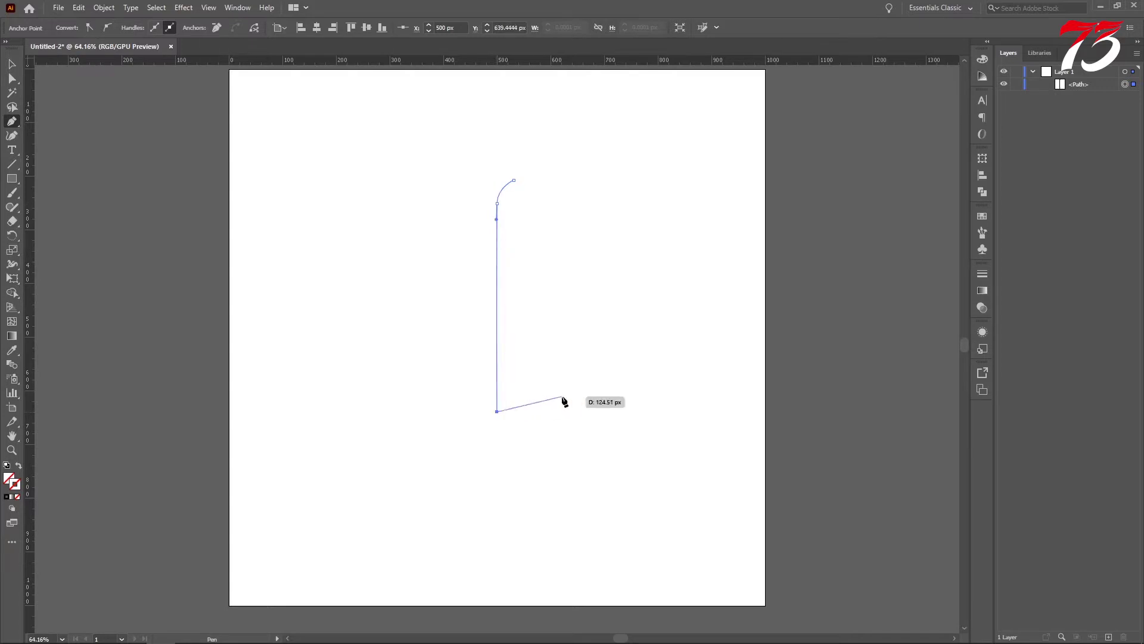
drag(510, 420, 513, 411)
click(514, 411)
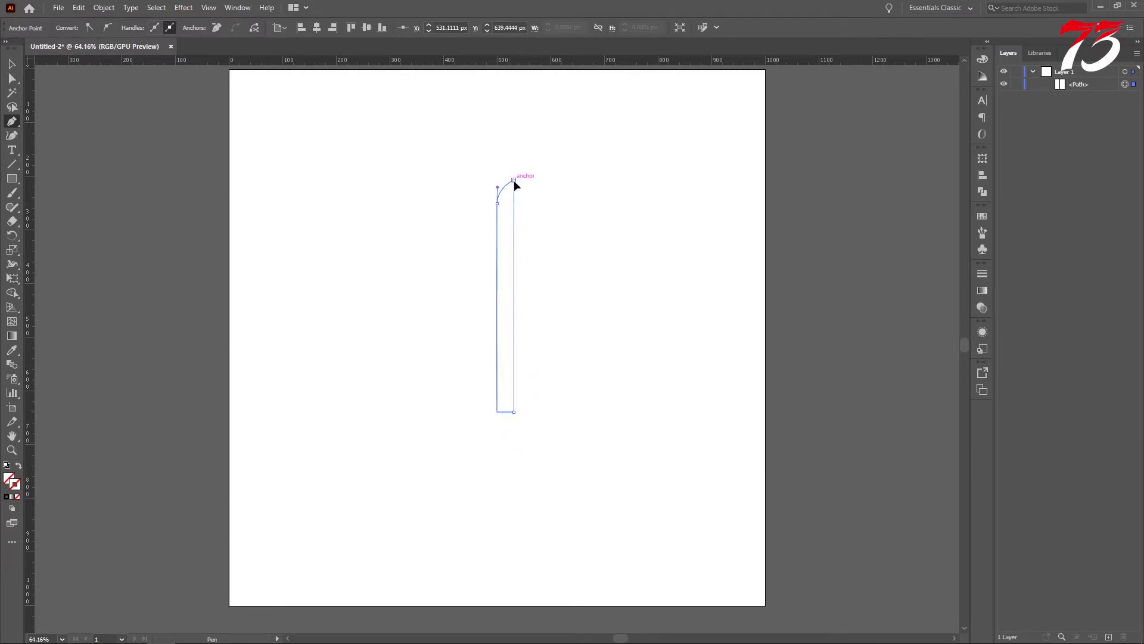
click(10, 63)
Fill the bar with tan colour #eac492
click(613, 316)
click(513, 221)
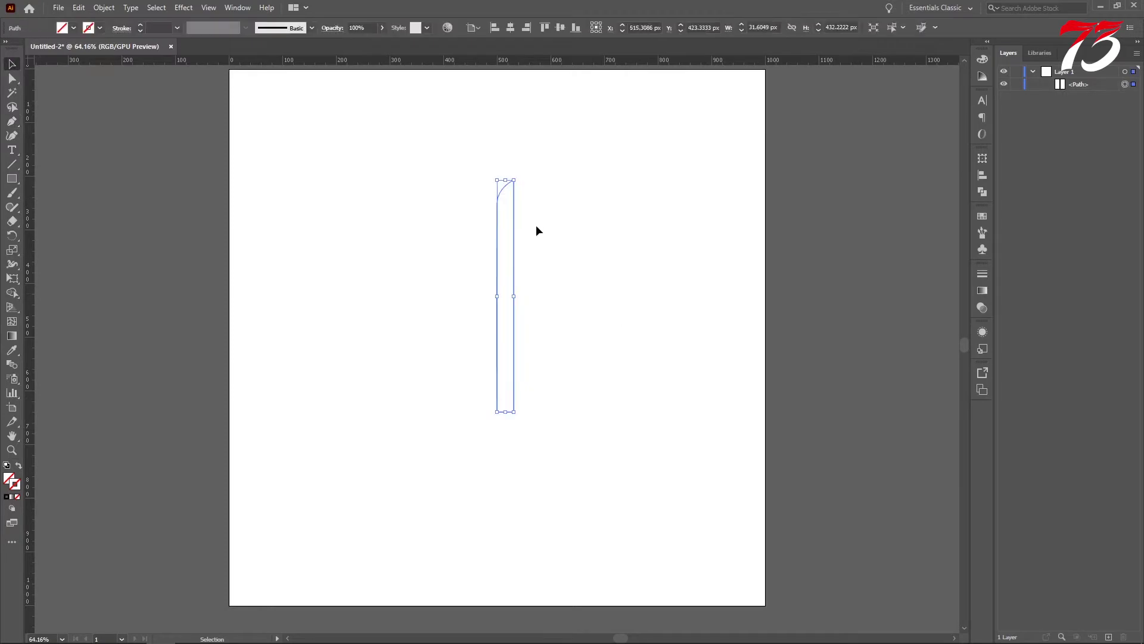
double_click(9, 479)
click(474, 247)
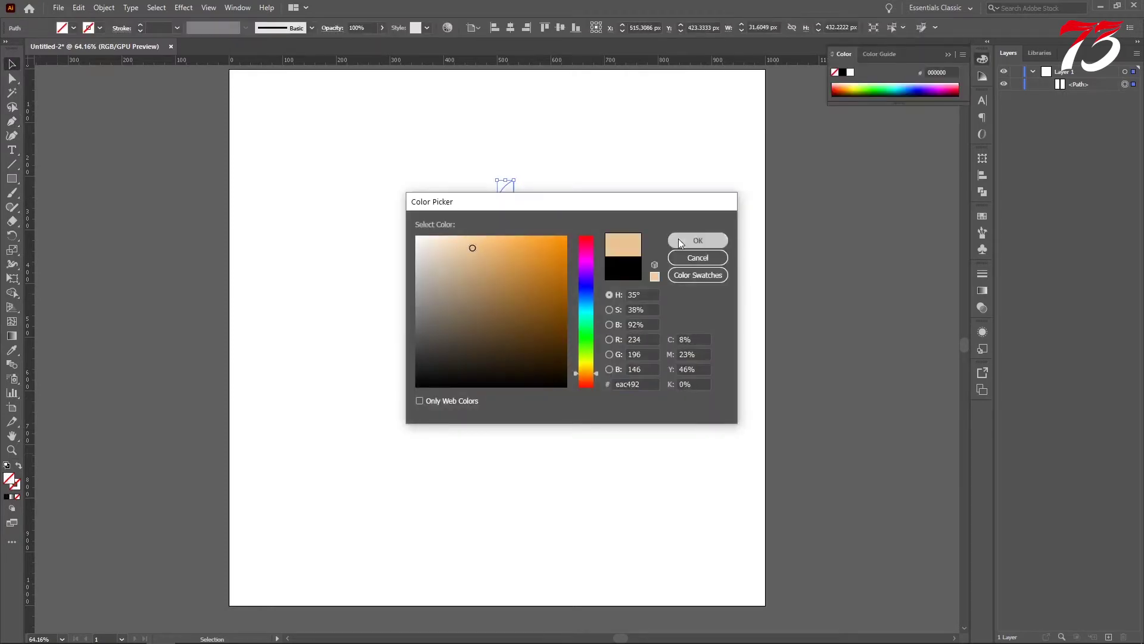
click(698, 238)
click(622, 236)
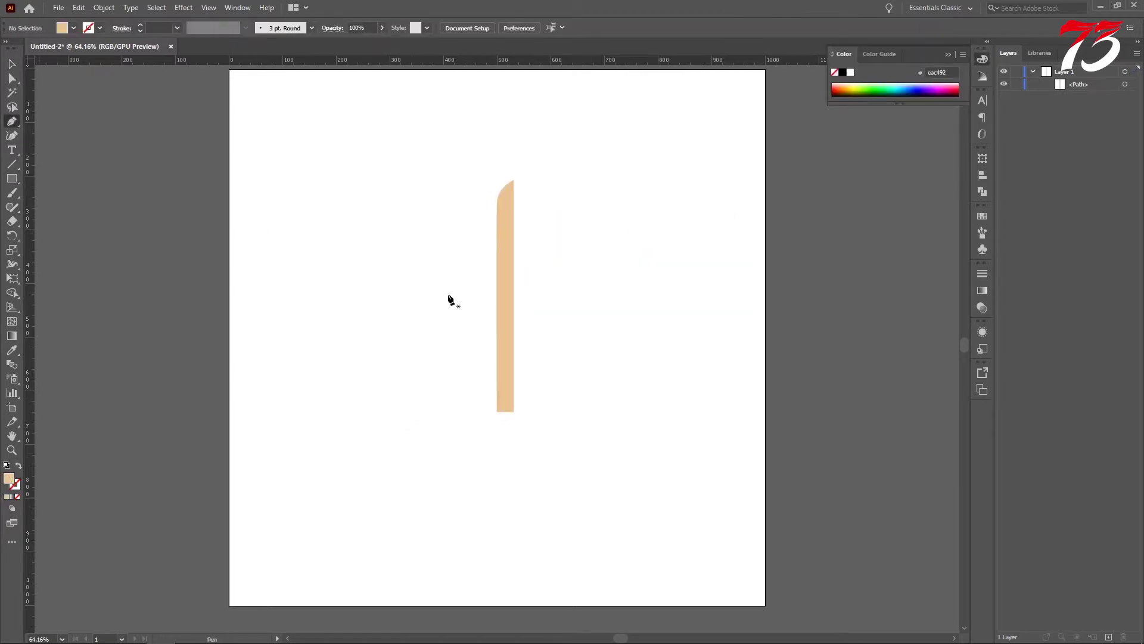
Draw a slanted wing branching left from the bar's left edge
click(497, 284)
drag(376, 348, 375, 391)
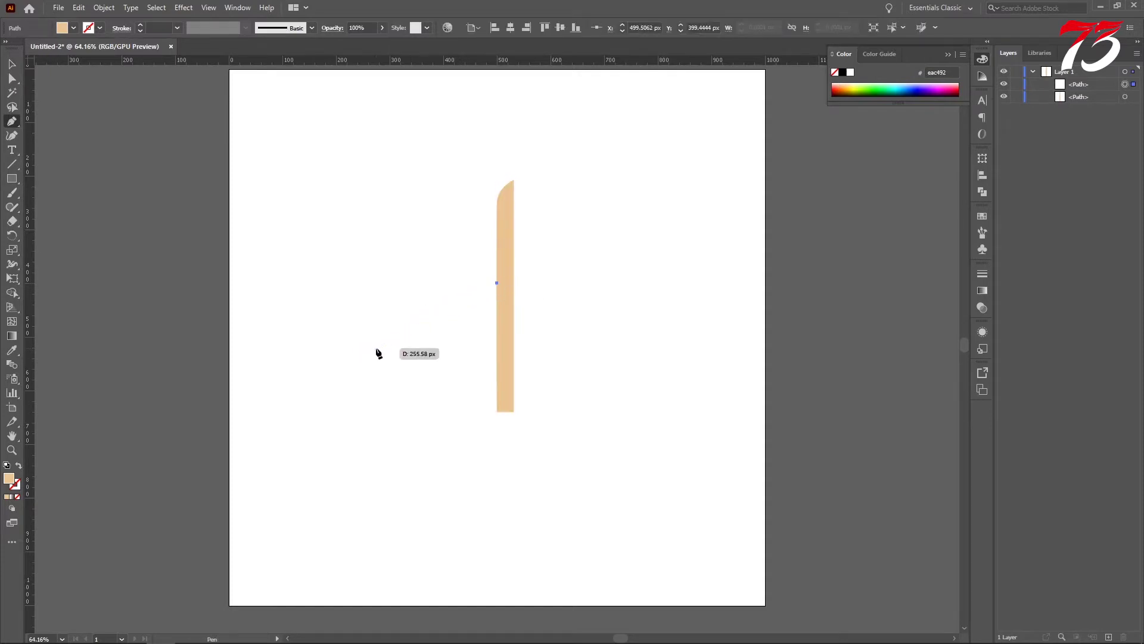
click(376, 387)
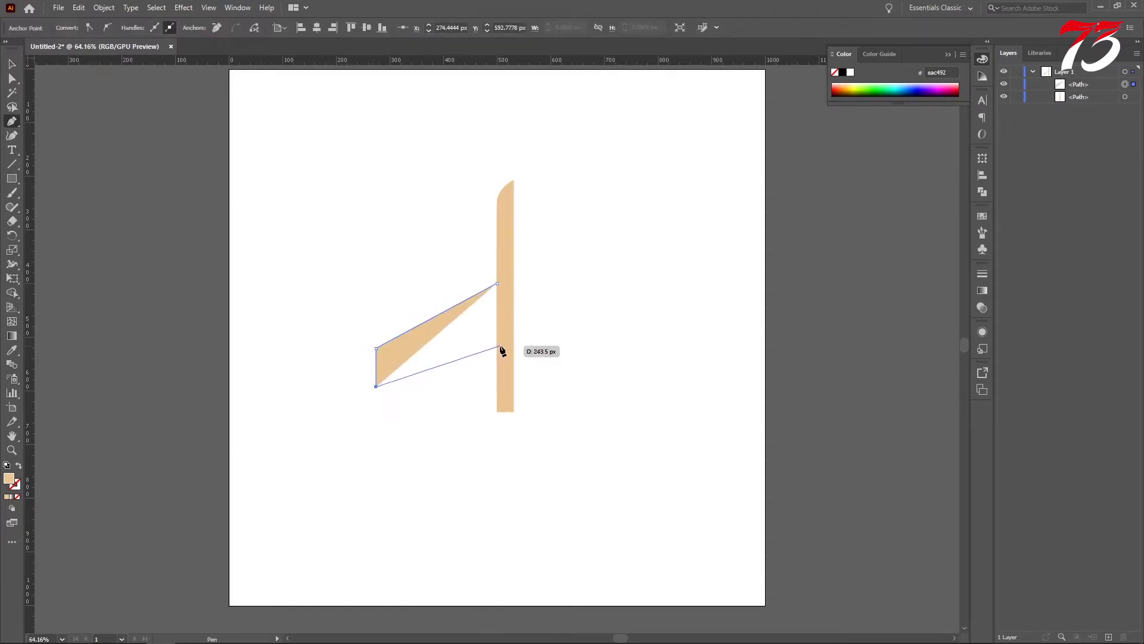
click(499, 345)
click(497, 284)
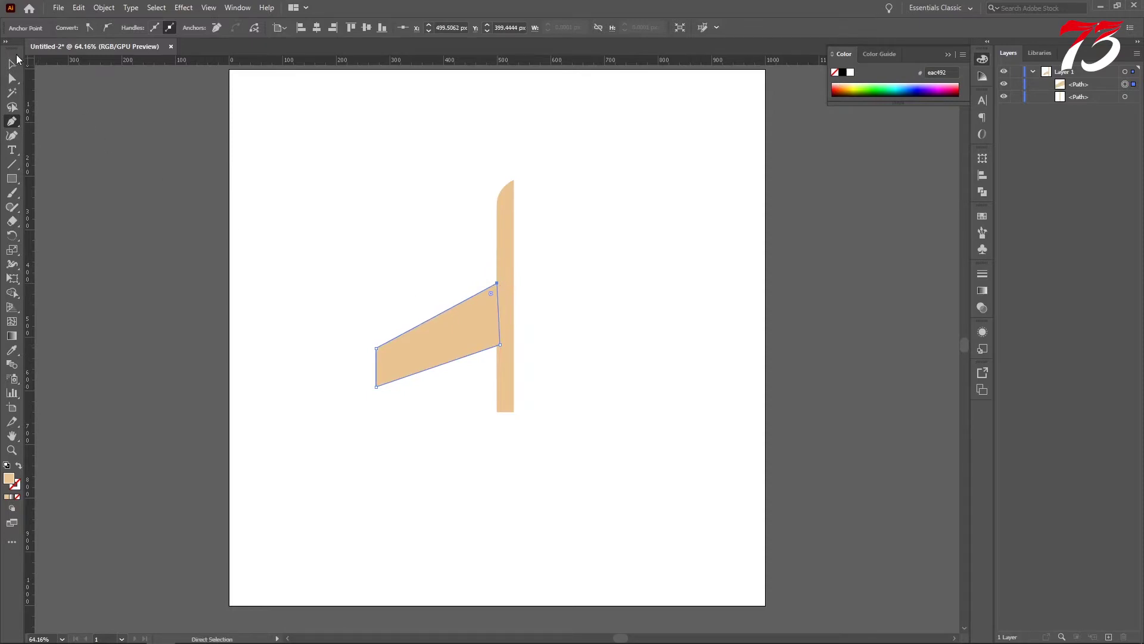
click(13, 62)
click(315, 244)
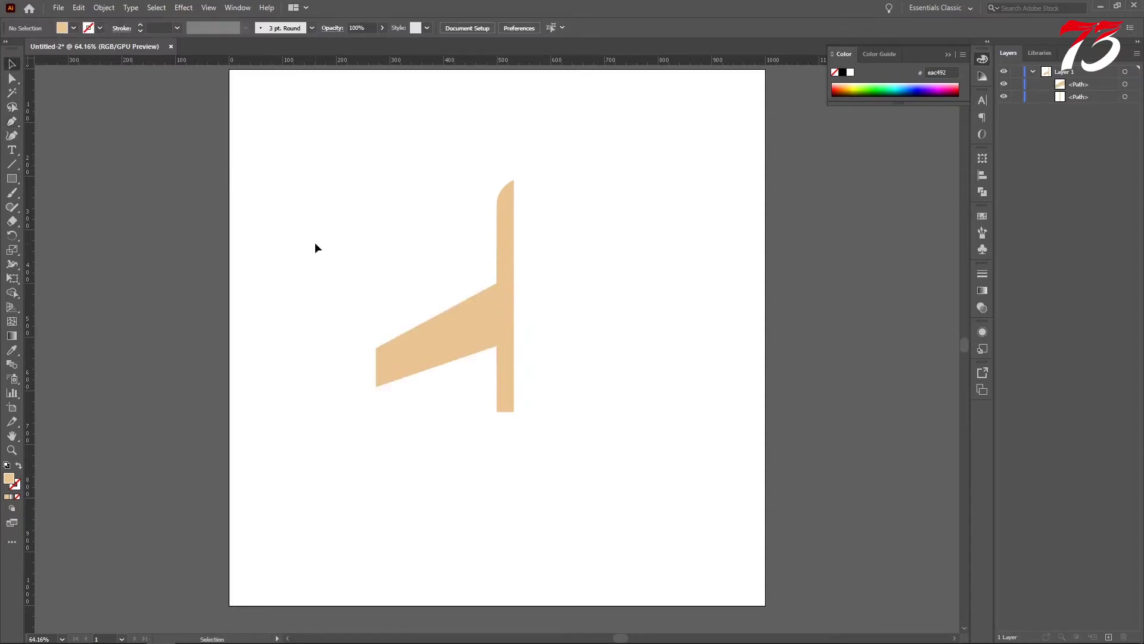
Draw a small tail fin off the bar's lower left side
click(489, 411)
key(a)
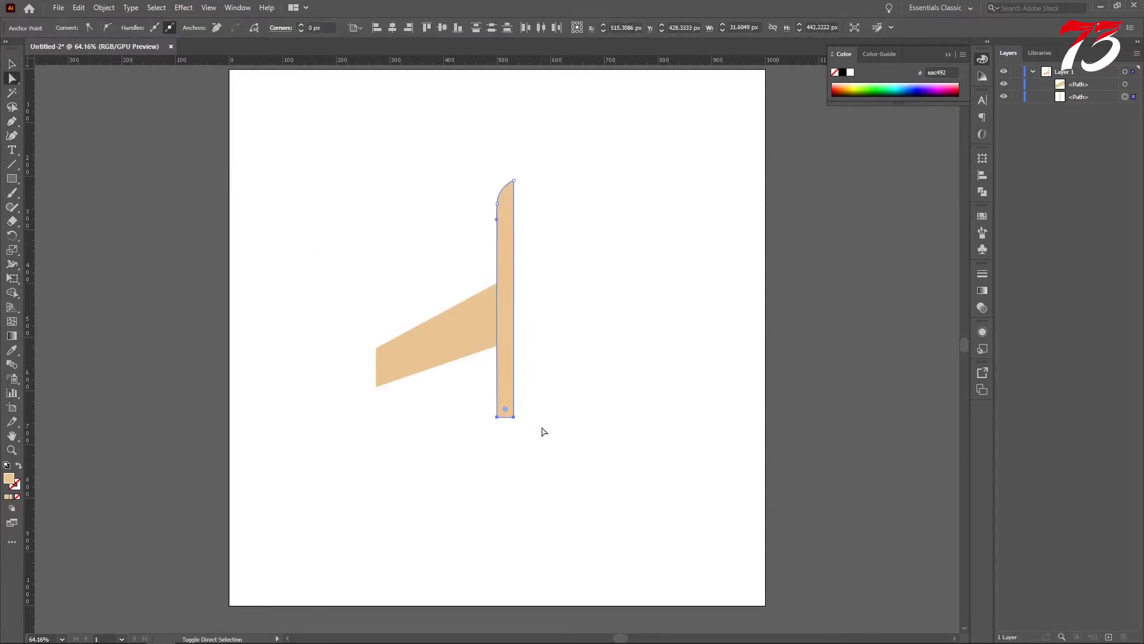
click(278, 409)
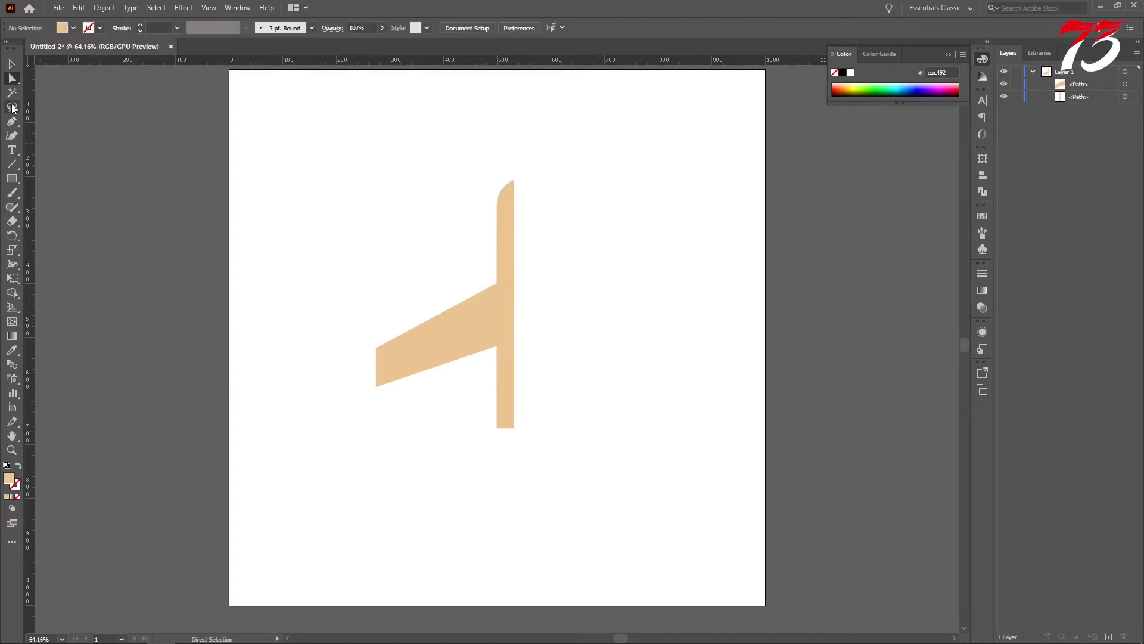
key(p)
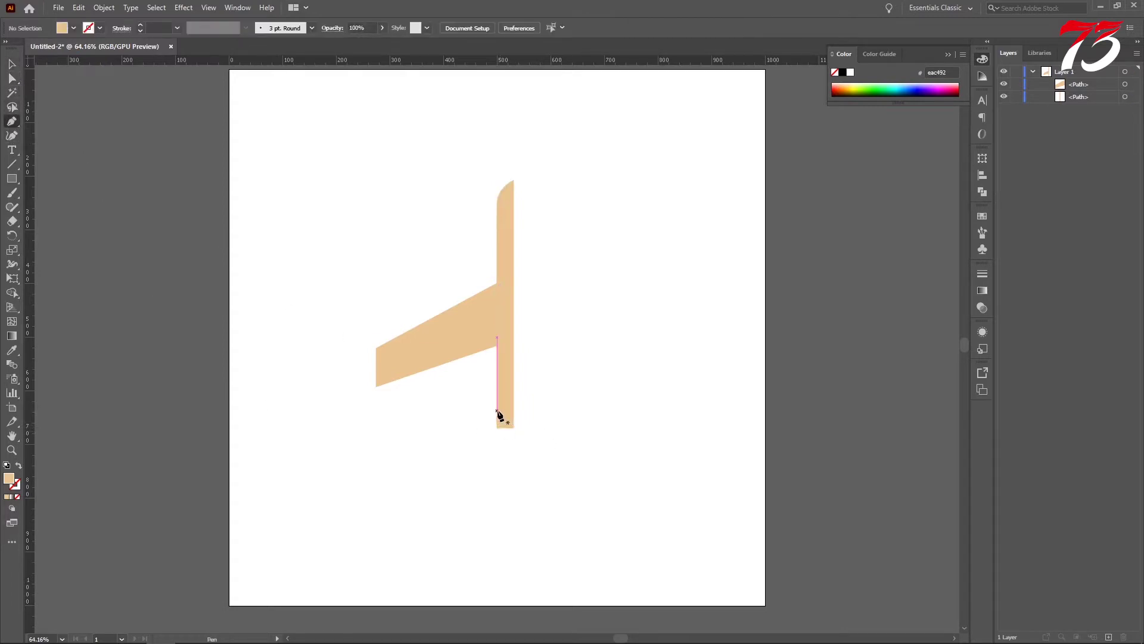
click(497, 412)
click(466, 432)
click(465, 455)
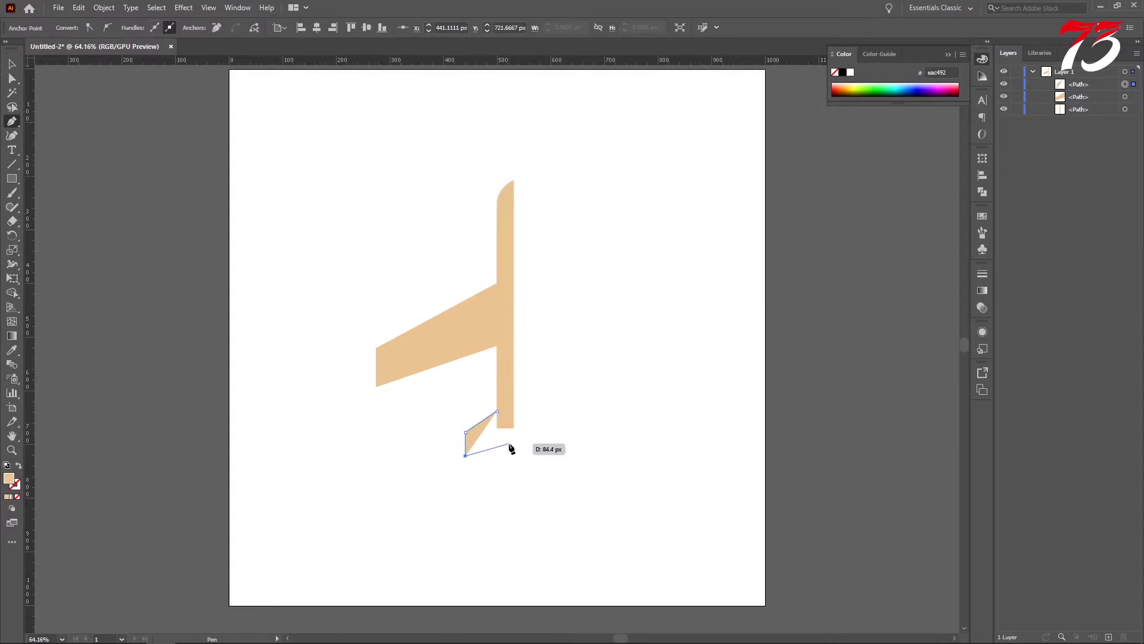
click(509, 444)
click(509, 416)
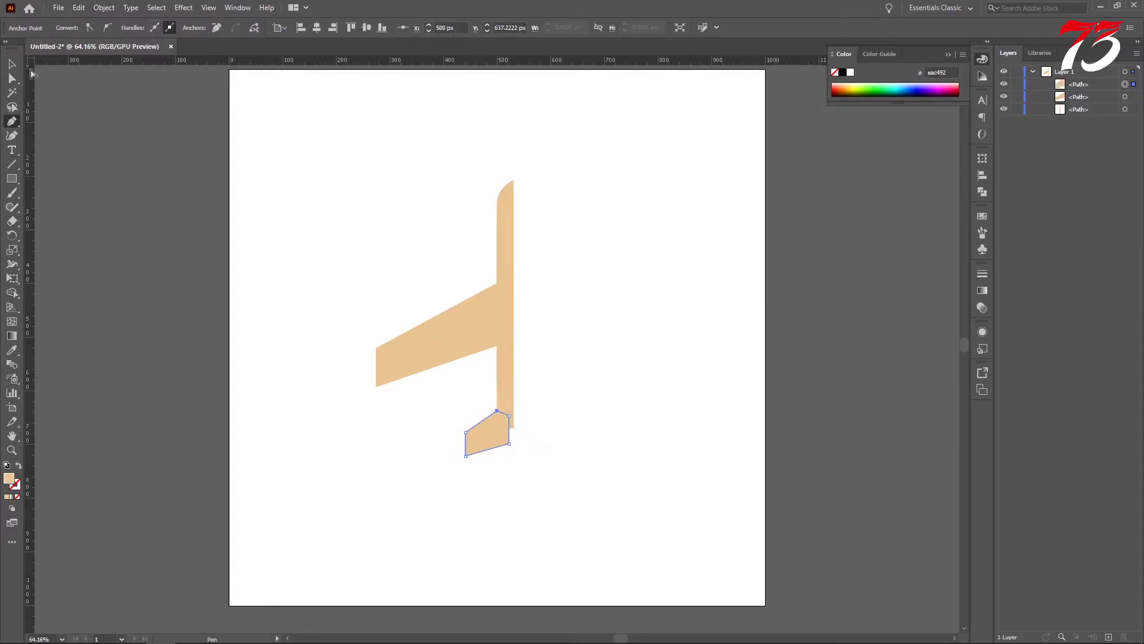
Stretch the vertical bar downward past the tail fin
click(509, 404)
mouse_move(506, 428)
mouse_down()
mouse_move(507, 443)
mouse_move(460, 475)
mouse_up()
click(528, 446)
click(507, 399)
scroll(506, 439, up, 2)
scroll(505, 439, up, 2)
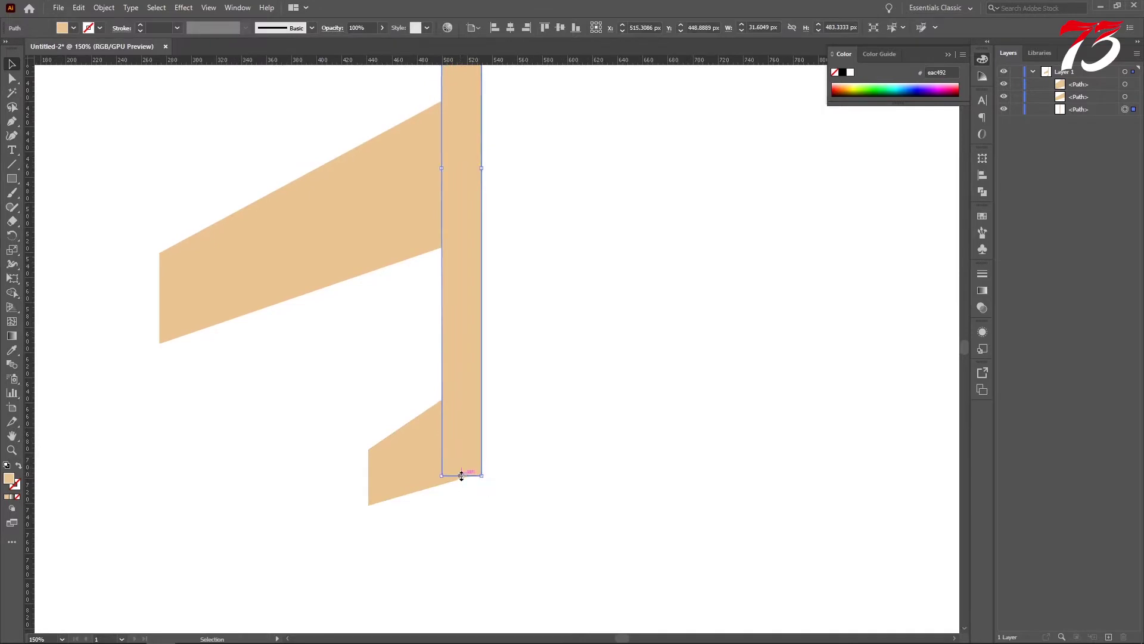
Group the three half-plane pieces and make a reflected copy
click(586, 459)
key(ctrl+minus)
key(ctrl+minus)
key(ctrl+minus)
drag(395, 215, 531, 388)
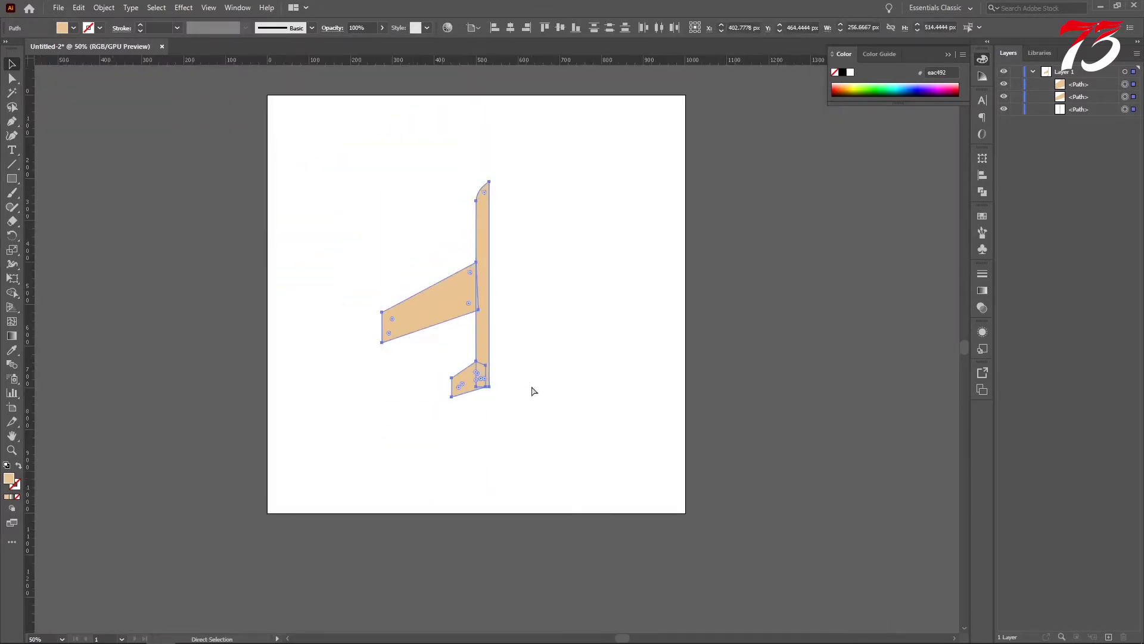
key(ctrl+g)
right_click(476, 285)
click(644, 469)
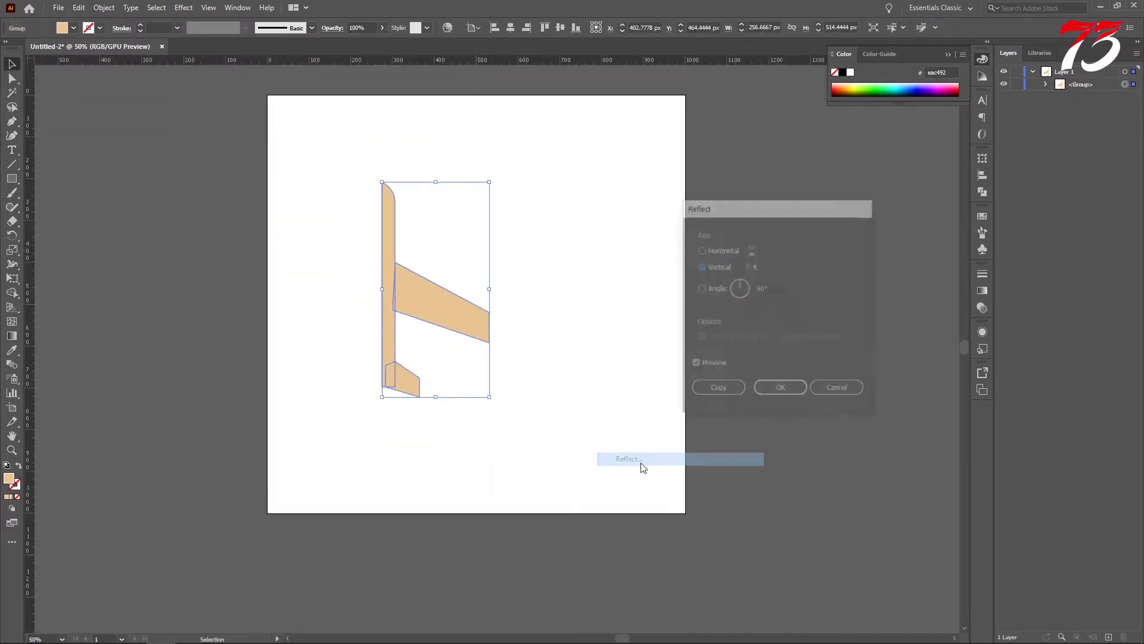
click(717, 391)
Align the mirrored half against the original, deleting the extra overlapping copy
drag(436, 311, 569, 338)
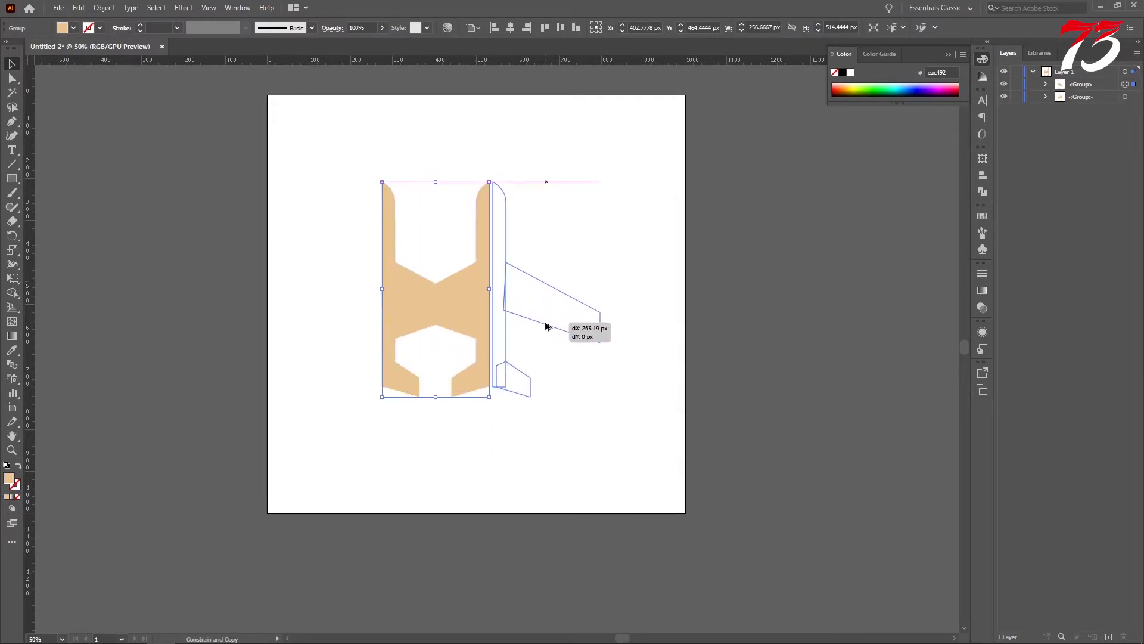
drag(378, 282, 317, 286)
key(Delete)
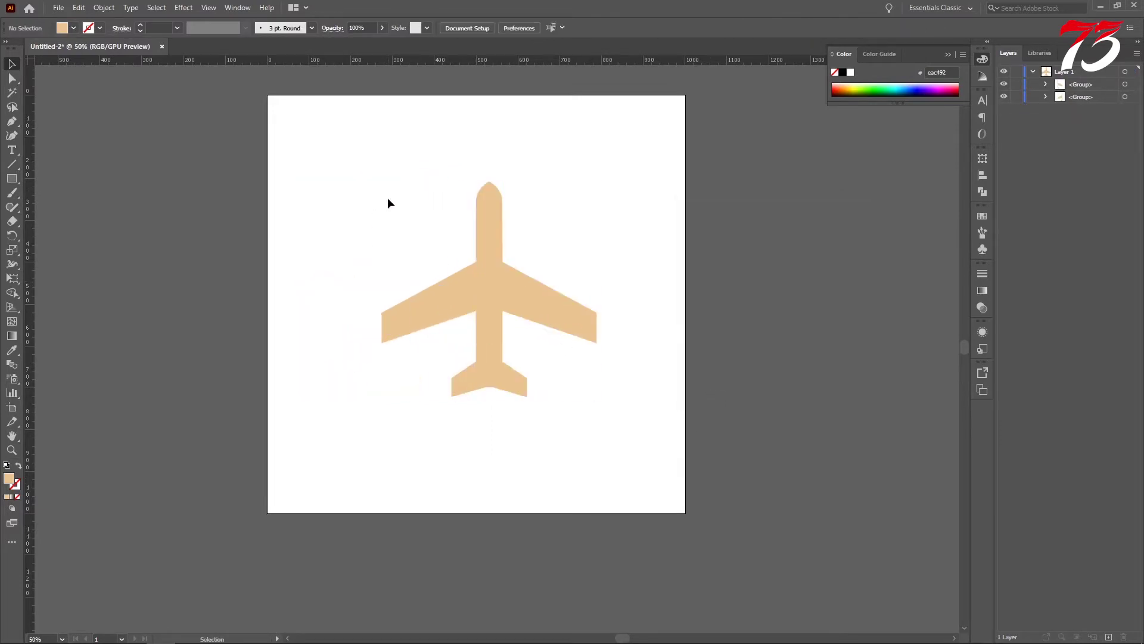
drag(388, 197, 581, 381)
key(ctrl+y)
click(597, 439)
key(ctrl+plus)
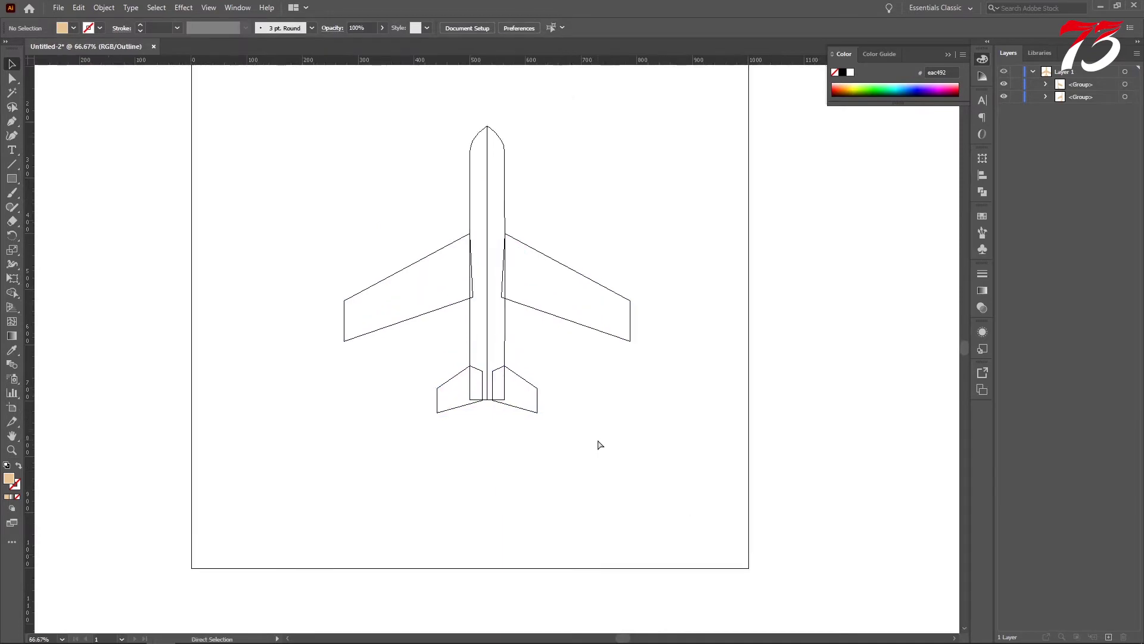
key(ctrl+y)
Unite the plane halves in Pathfinder and move the plane left of the artboard
drag(351, 148, 575, 447)
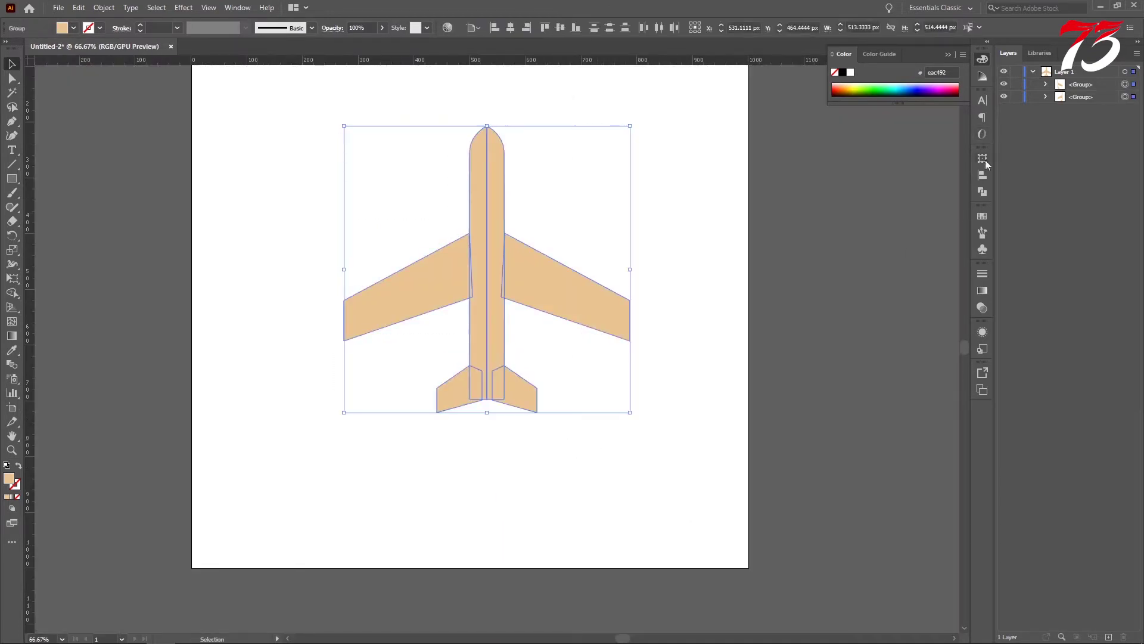
click(983, 192)
click(881, 182)
click(817, 205)
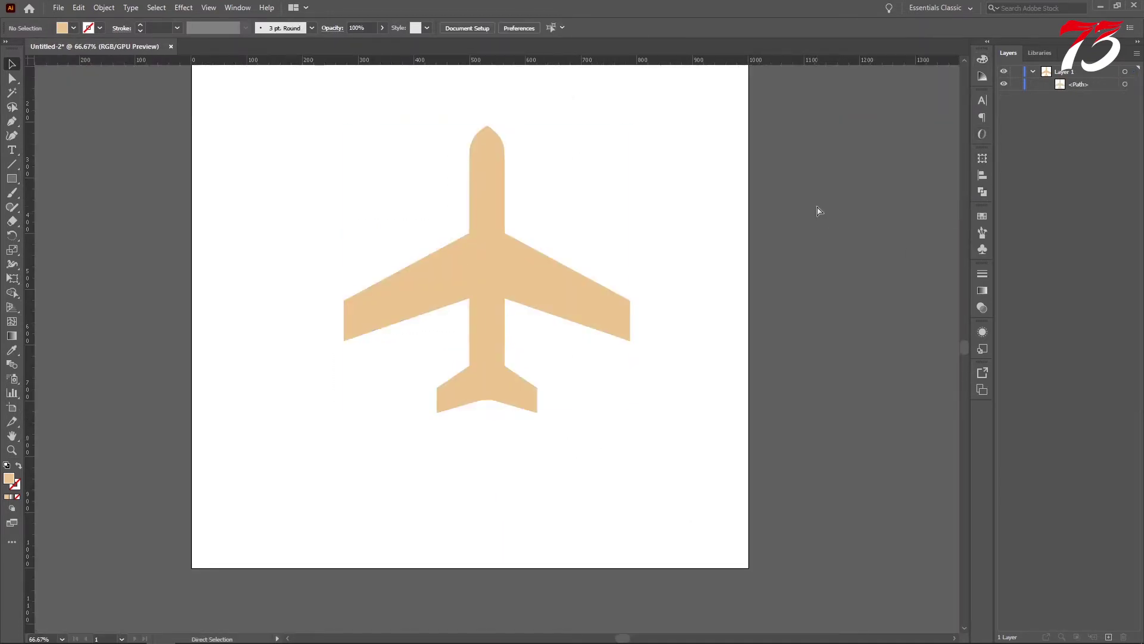
key(ctrl+minus)
key(ctrl+minus)
drag(495, 314, 236, 316)
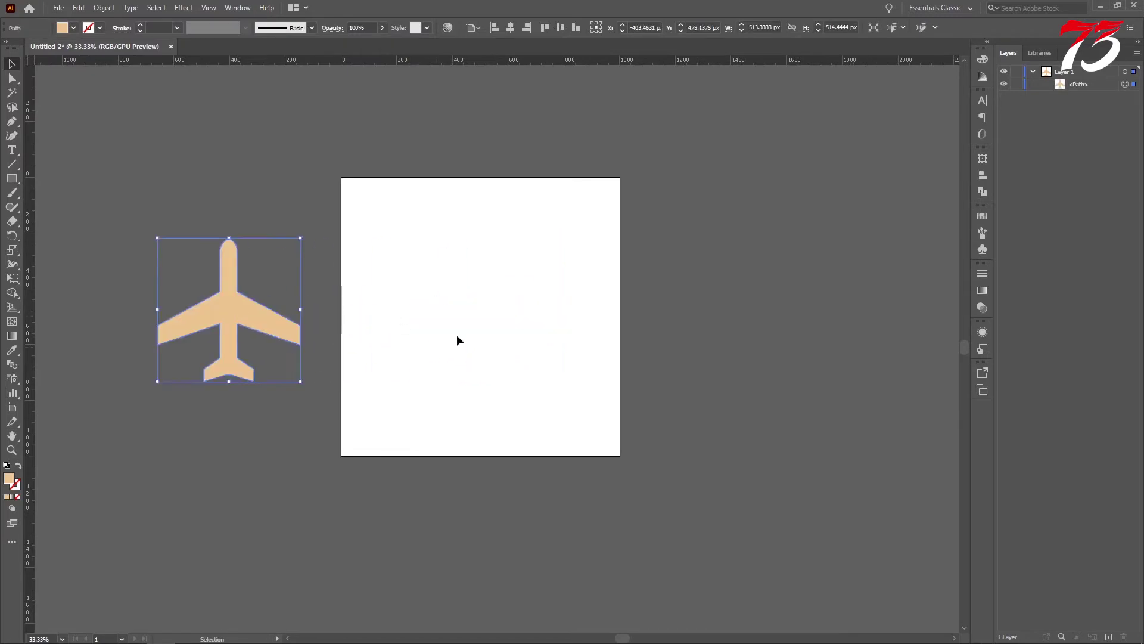
Shrink the airplane and place it beside the artboard
scroll(457, 340, up, 2)
drag(99, 375, 253, 369)
drag(286, 185, 213, 250)
drag(144, 332, 131, 264)
click(417, 320)
Draw a rectangle for the tail fin and move the airplane onto its centre
click(12, 178)
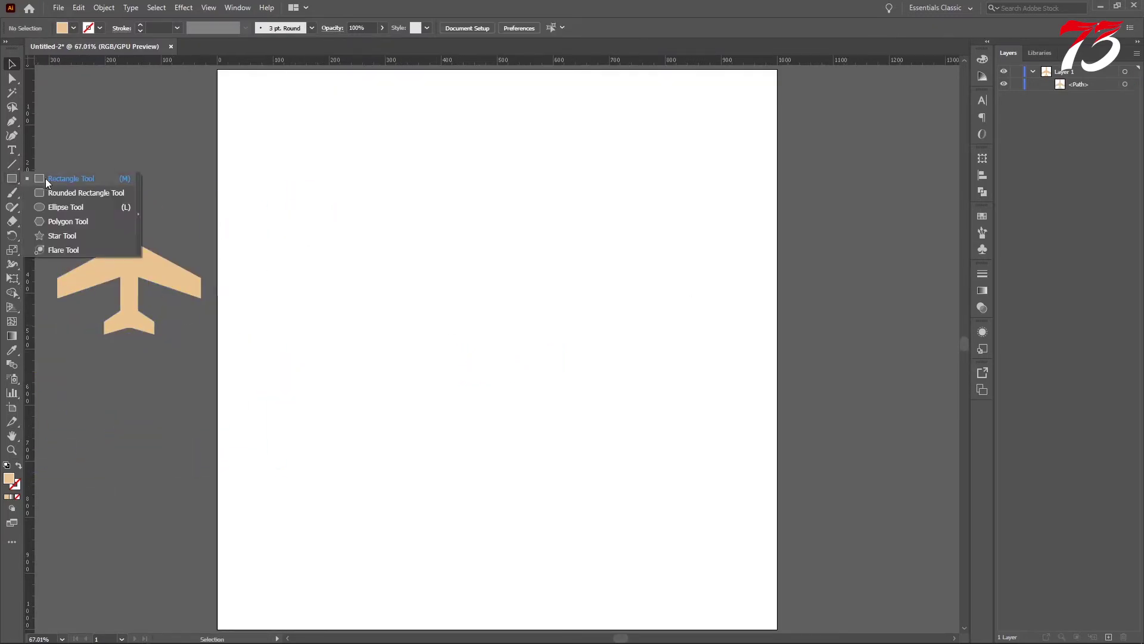
click(47, 178)
mouse_move(625, 215)
mouse_down()
mouse_move(537, 460)
mouse_move(558, 486)
mouse_move(345, 460)
mouse_up()
click(12, 78)
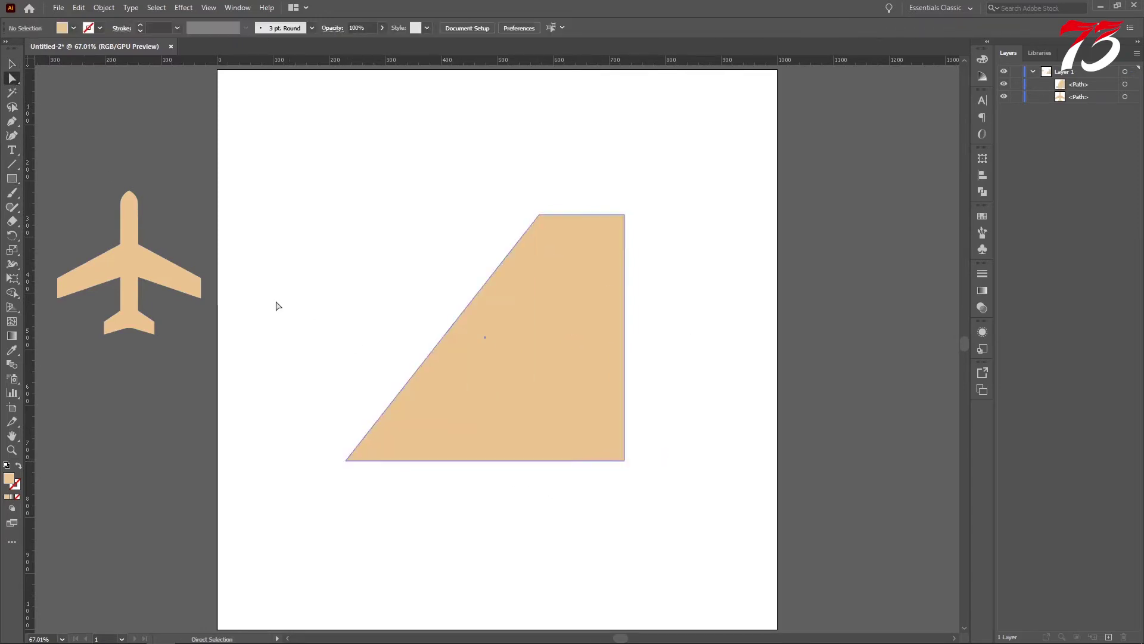
drag(140, 273, 538, 347)
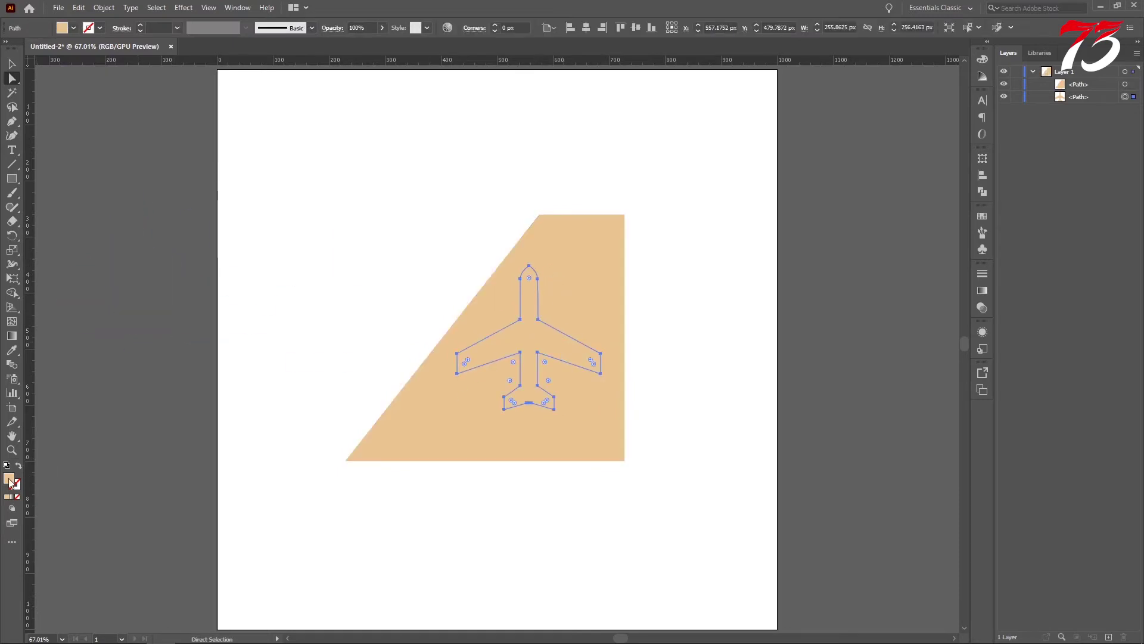
Set the airplane's fill to white (#ffffff)
double_click(8, 478)
text(ffffff)
click(718, 242)
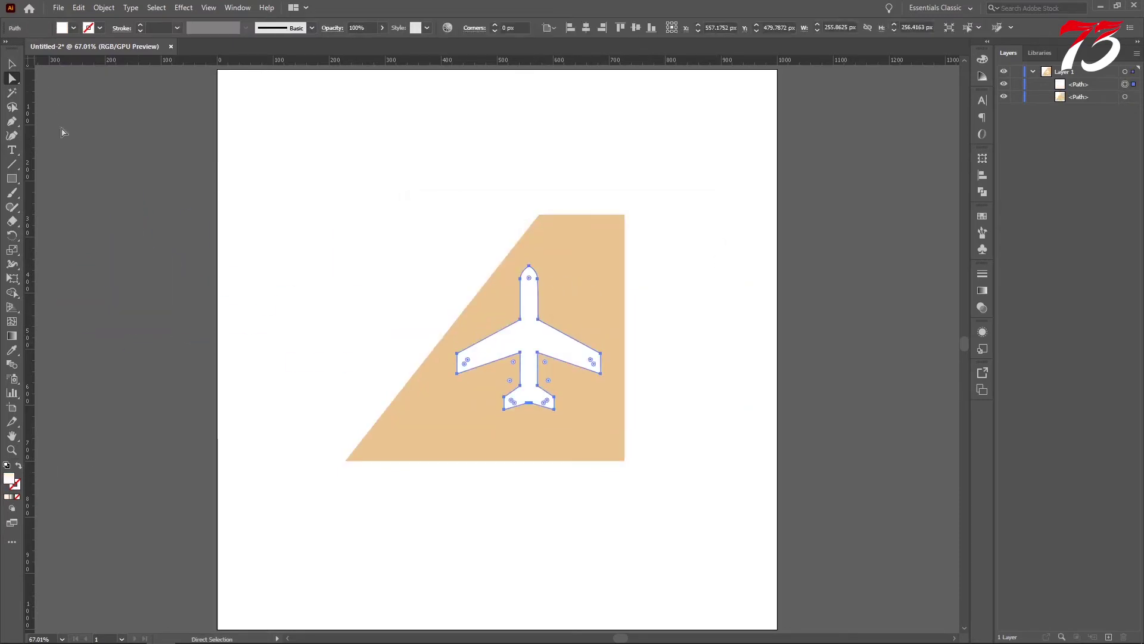
click(289, 199)
Rotate the airplane about 45 degrees, shrink it slightly and reposition it on the fin
click(587, 354)
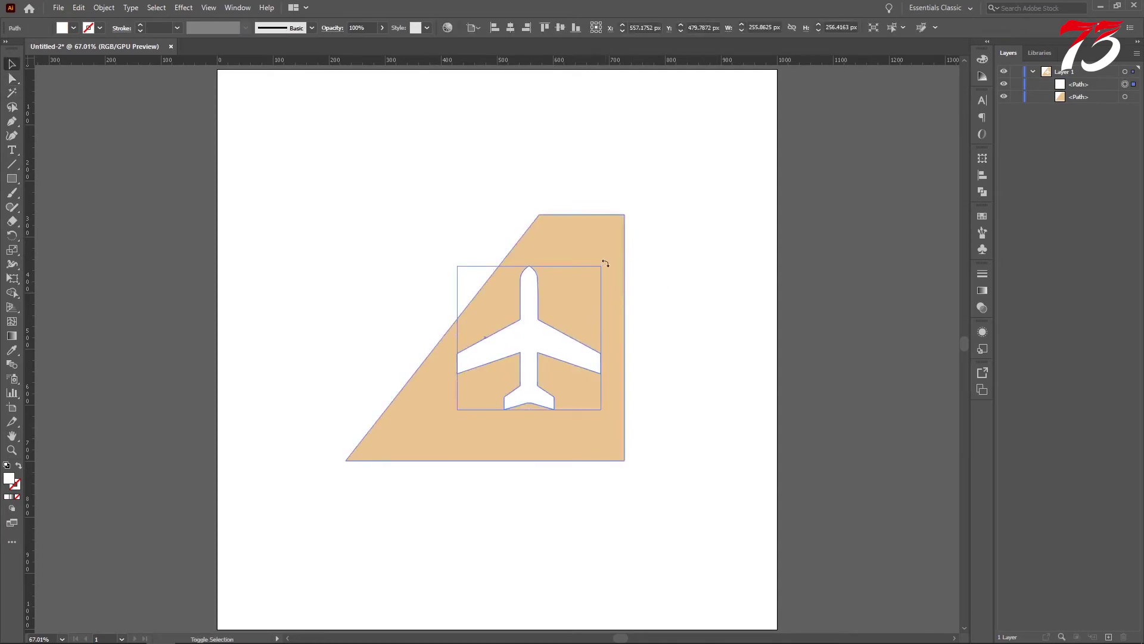
drag(602, 261, 626, 310)
drag(526, 338, 530, 342)
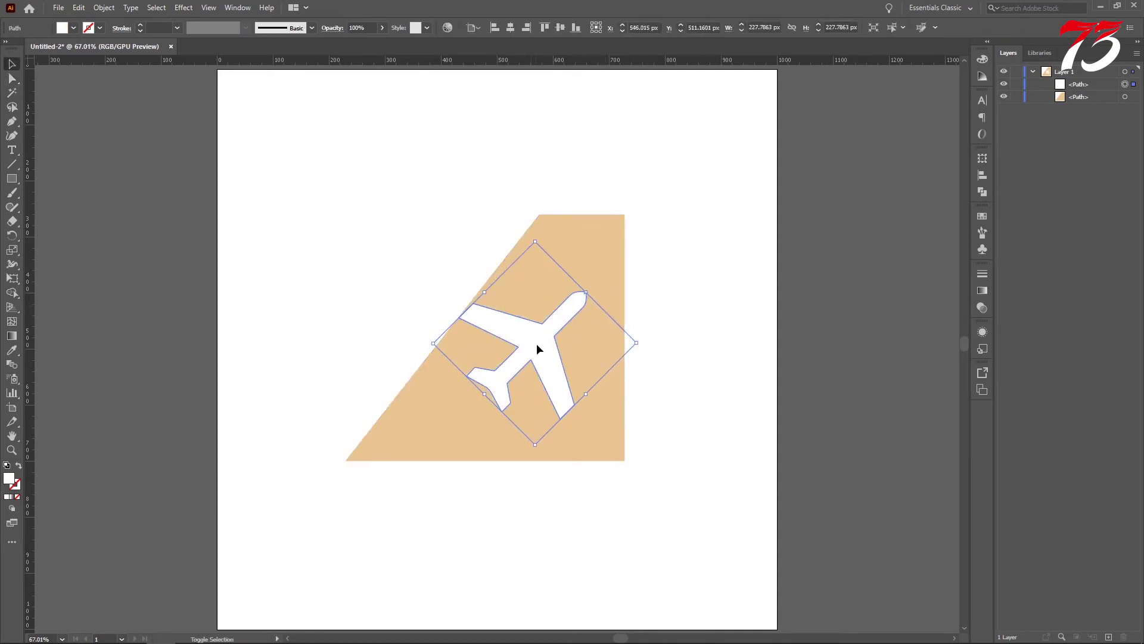
drag(634, 341, 619, 328)
click(597, 354)
click(554, 334)
drag(545, 331, 551, 336)
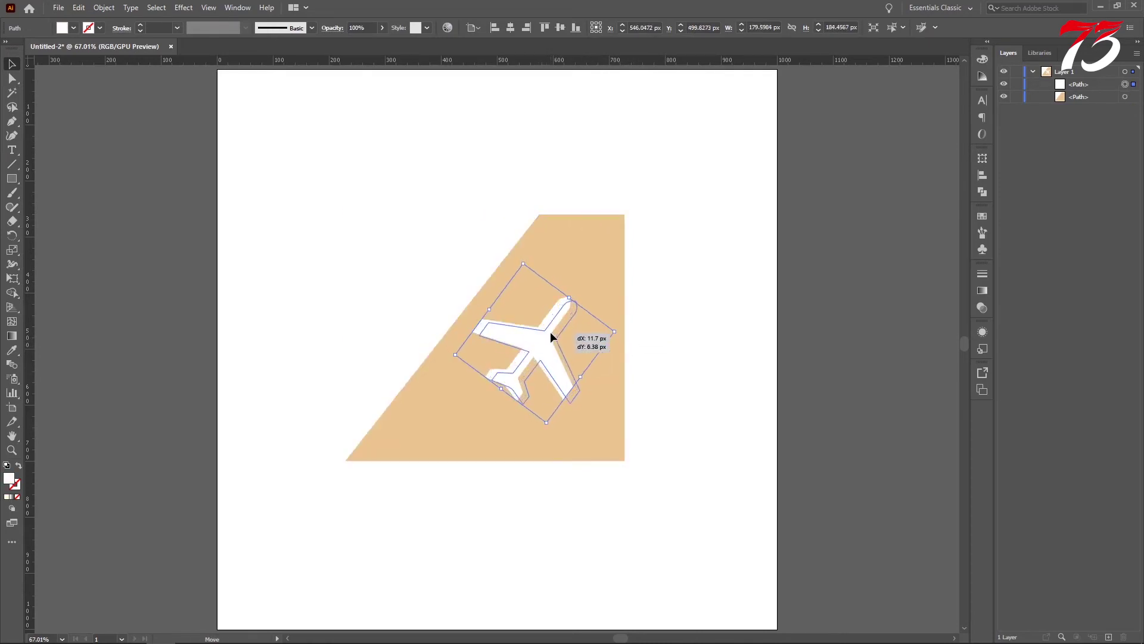
click(664, 384)
Draw a closed swoosh shape from the fin's bottom edge up to the airplane's tail
click(13, 122)
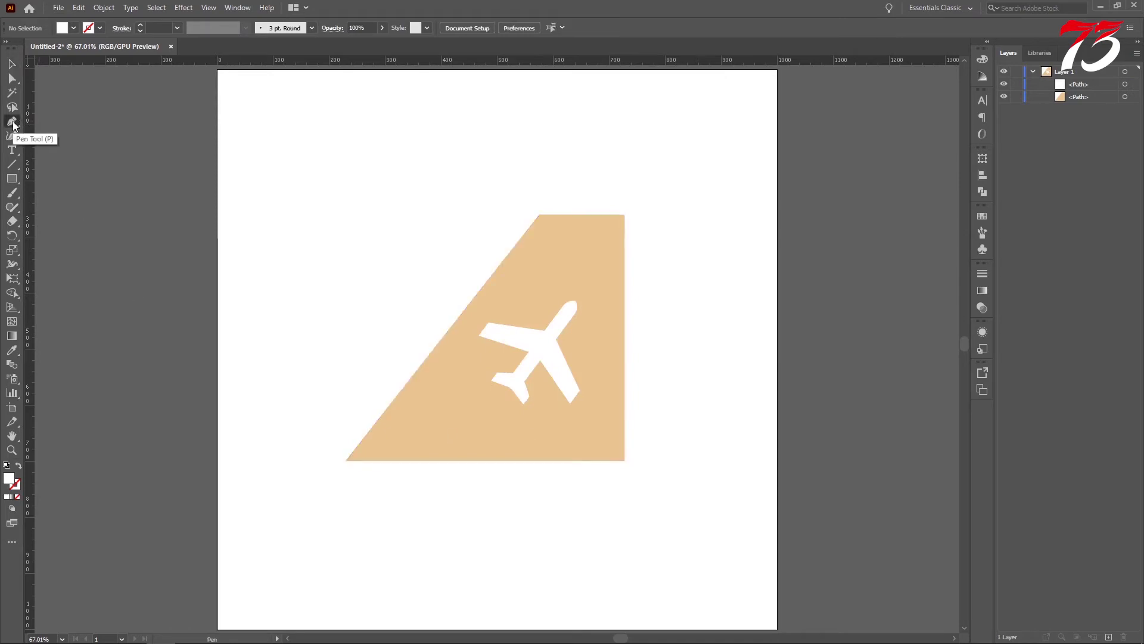
click(408, 460)
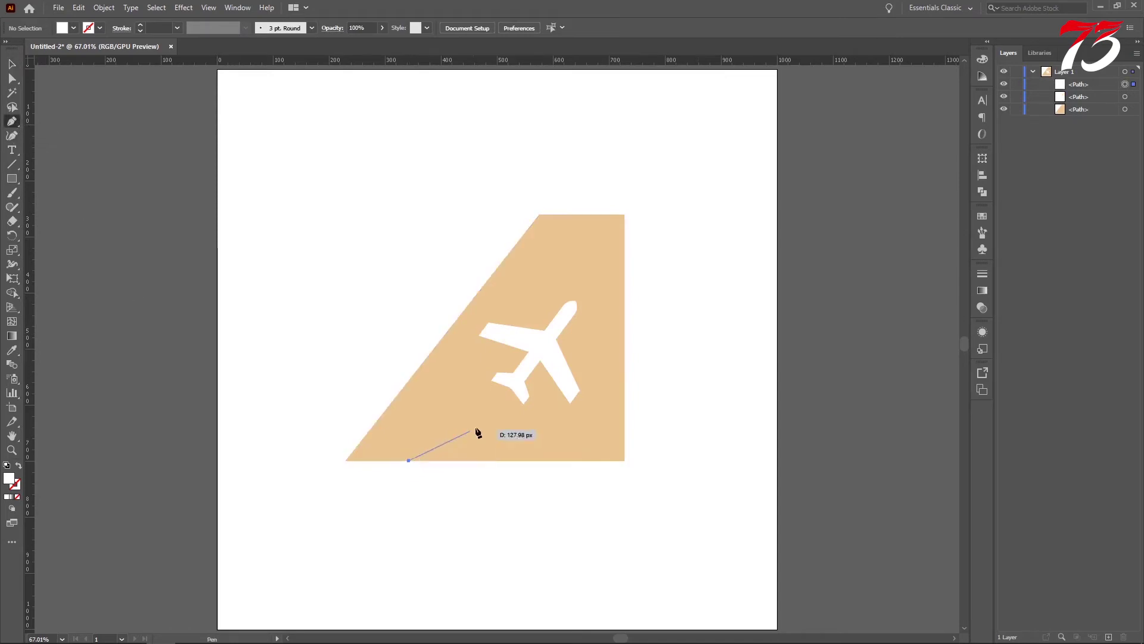
click(507, 387)
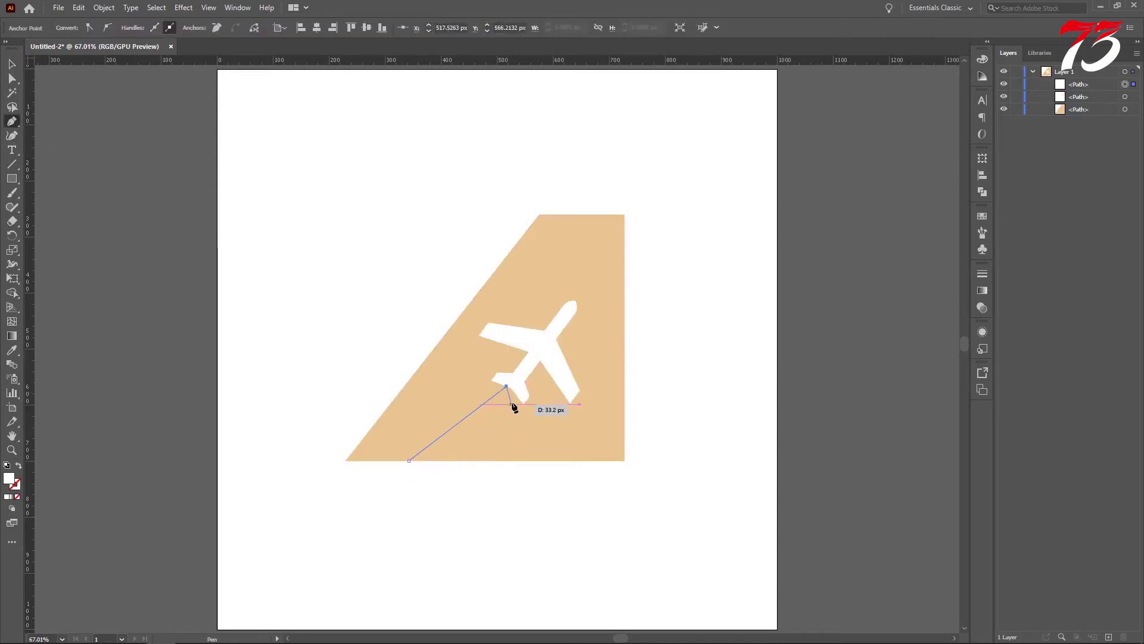
click(516, 394)
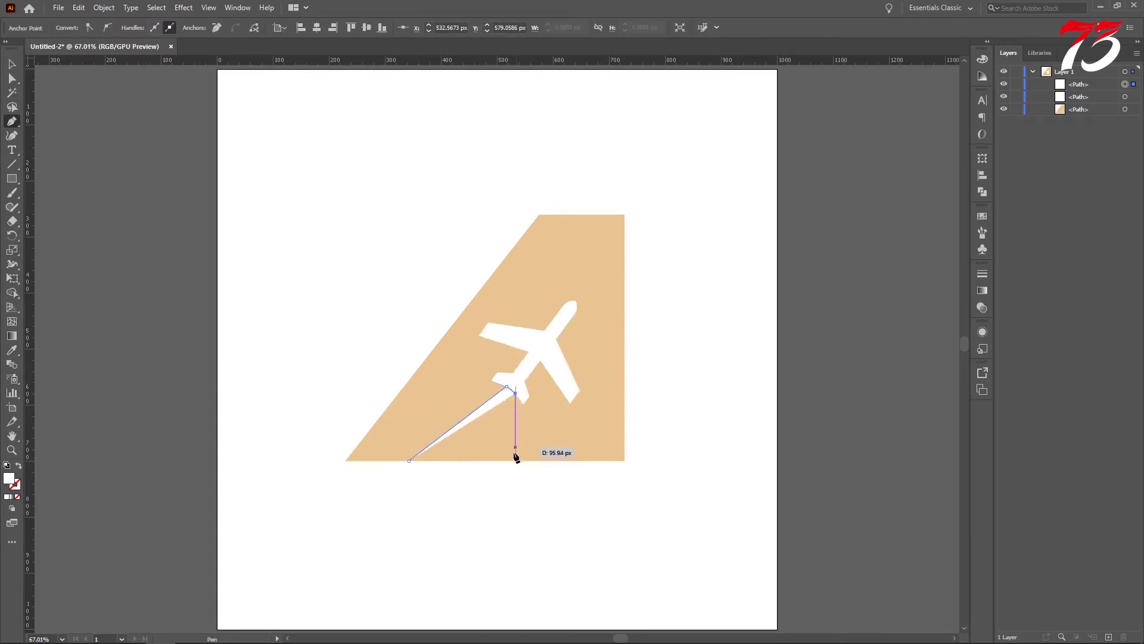
click(515, 460)
click(11, 64)
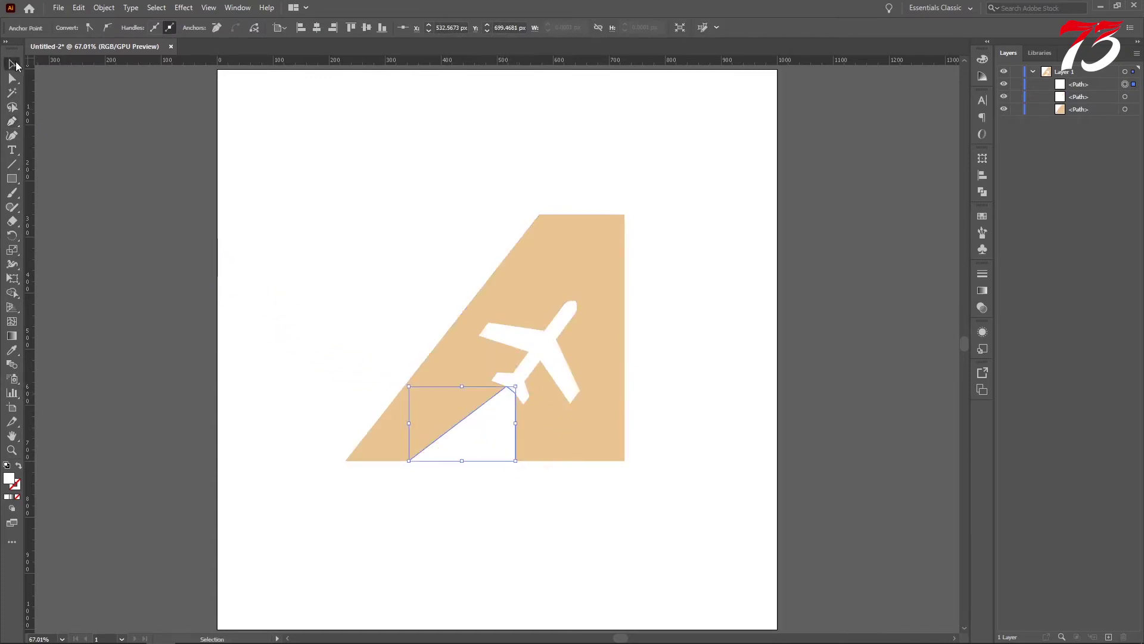
Raise the swoosh's tail point slightly and bend its slanted edge into a curve
click(506, 387)
drag(506, 388, 512, 375)
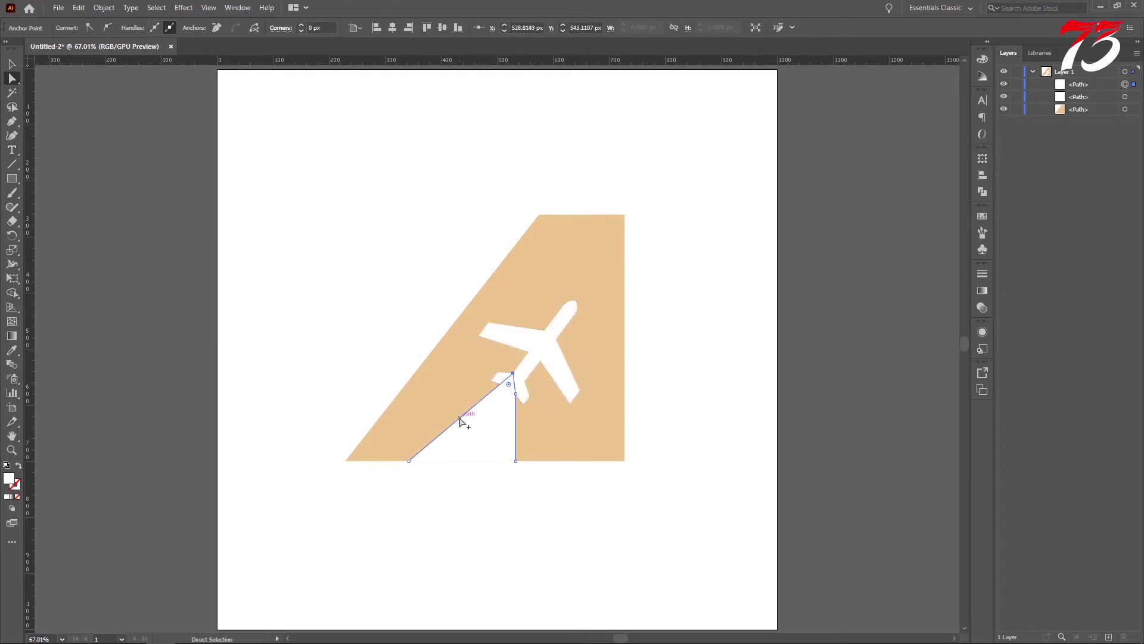
click(12, 120)
drag(463, 429, 465, 430)
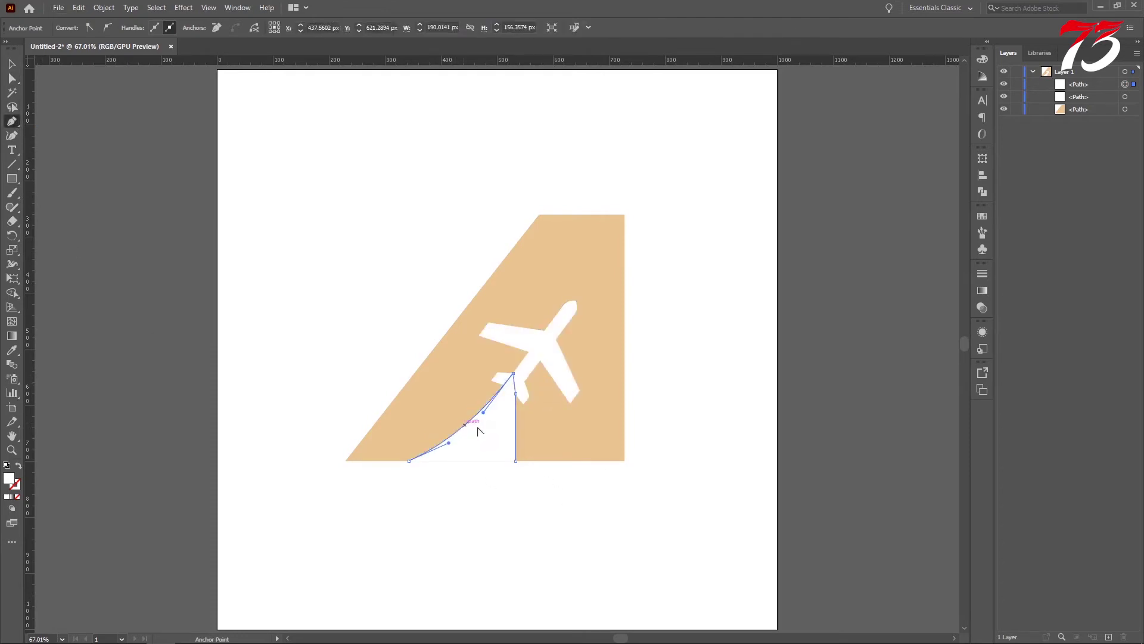
click(11, 64)
click(300, 219)
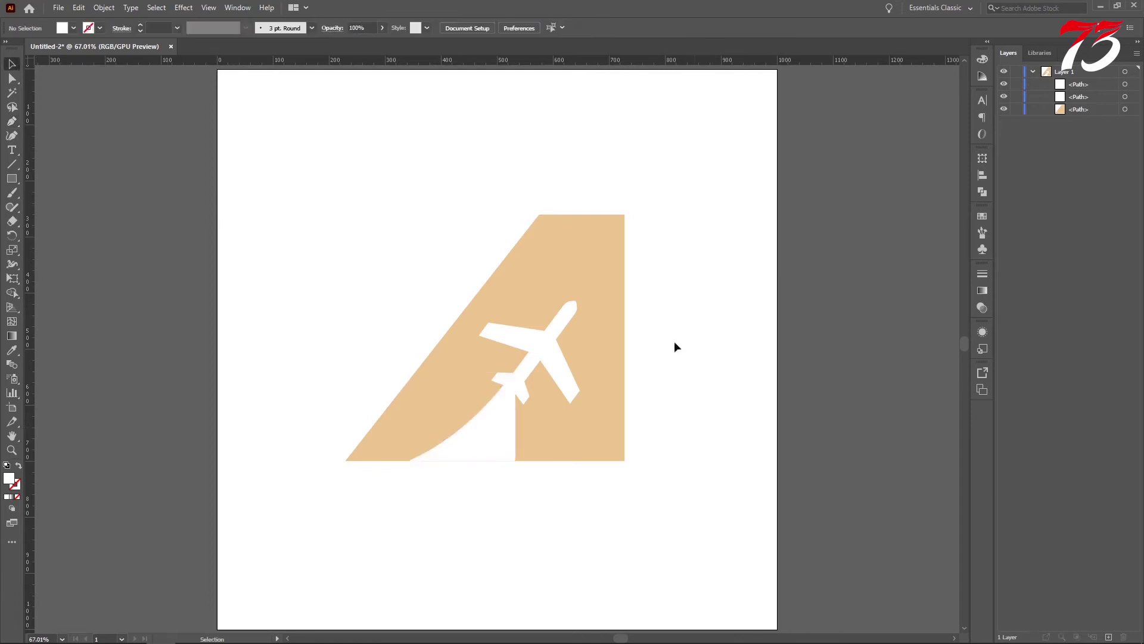
Delete the stray vertical guide and select the white swoosh
drag(41, 207, 542, 259)
click(549, 346)
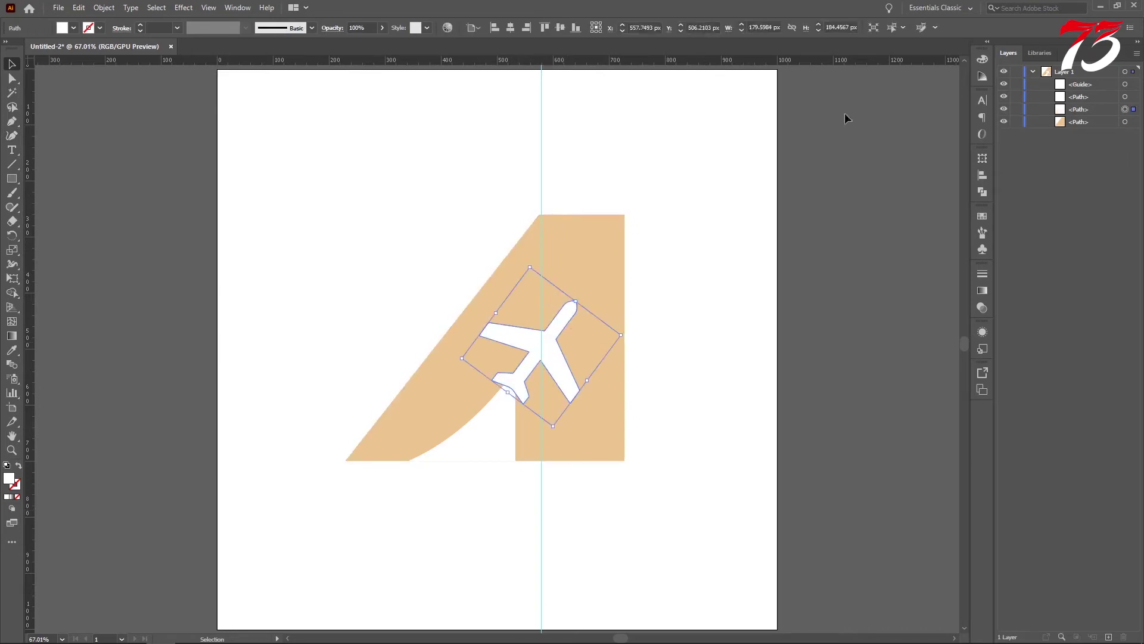
key(Delete)
click(777, 475)
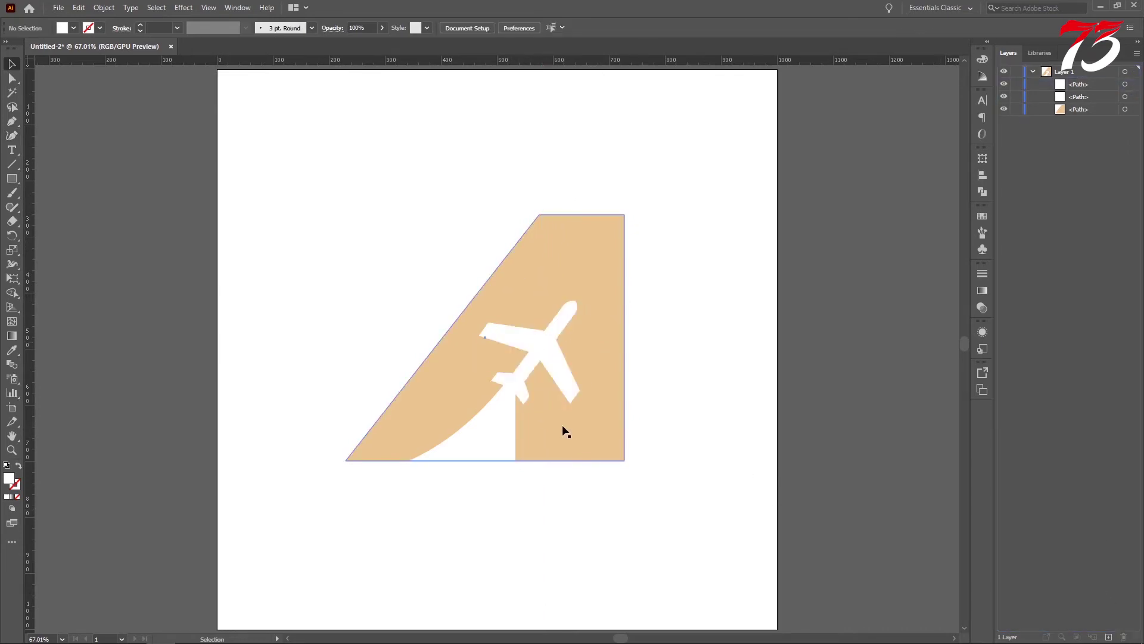
click(466, 458)
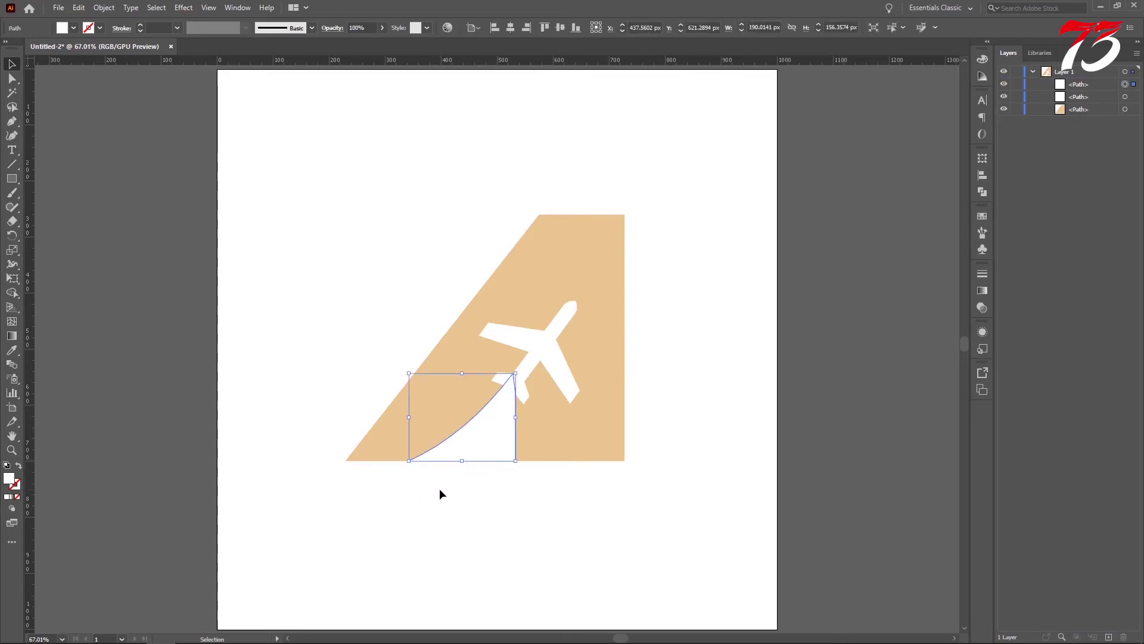
Select the swoosh cutout and add, then remove, an anchor on its curved edge
scroll(439, 488, up, 2)
click(438, 446)
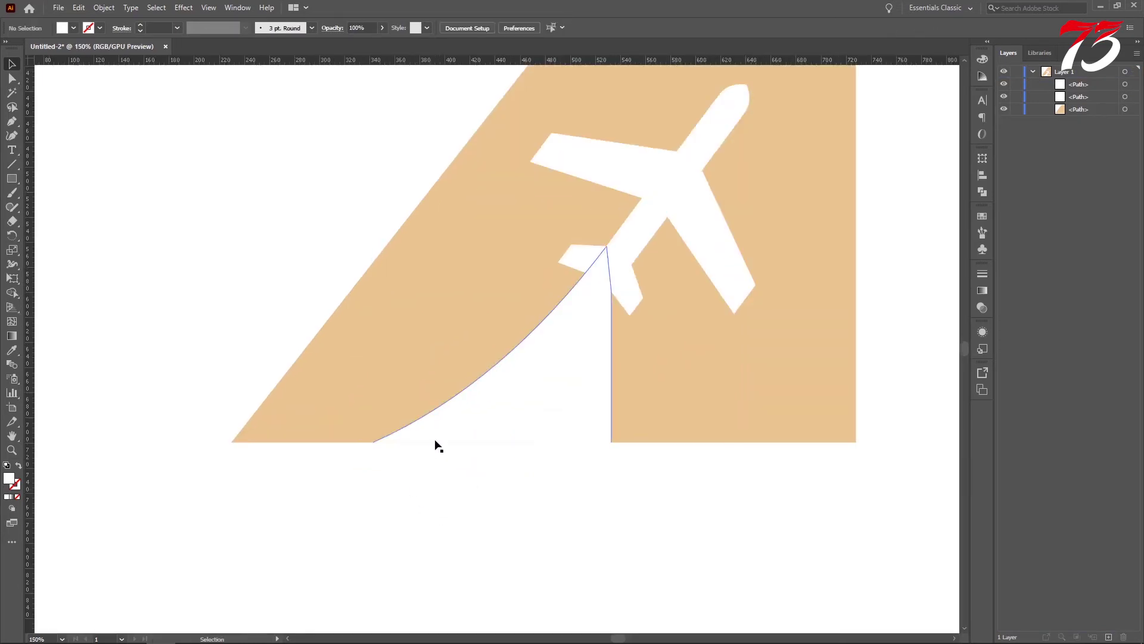
click(12, 78)
click(612, 442)
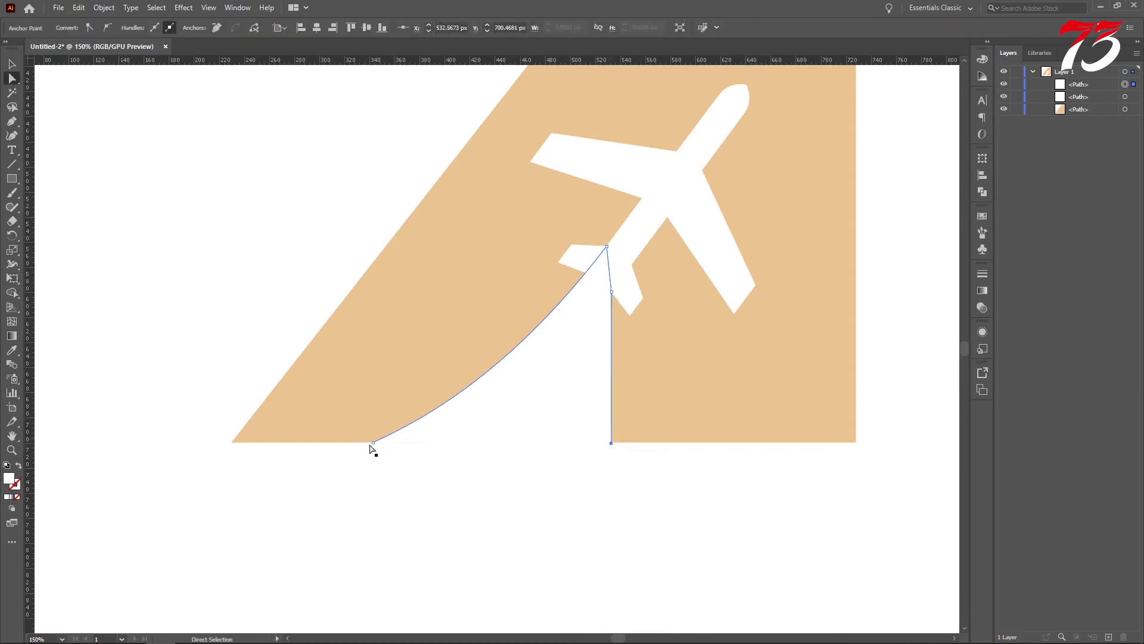
click(419, 490)
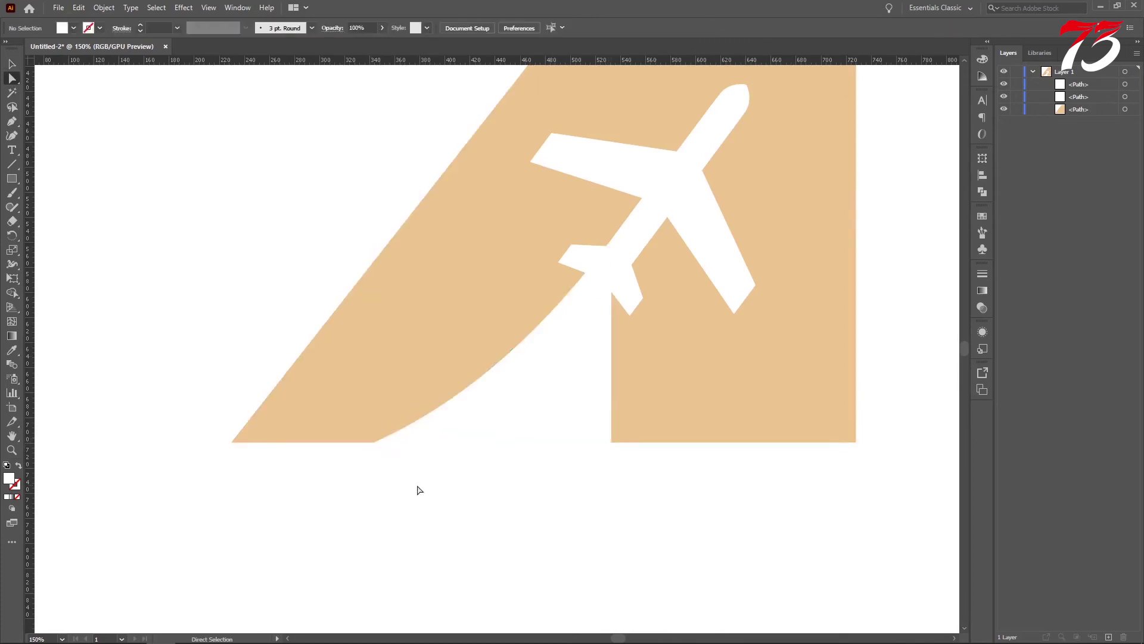
click(518, 400)
click(12, 121)
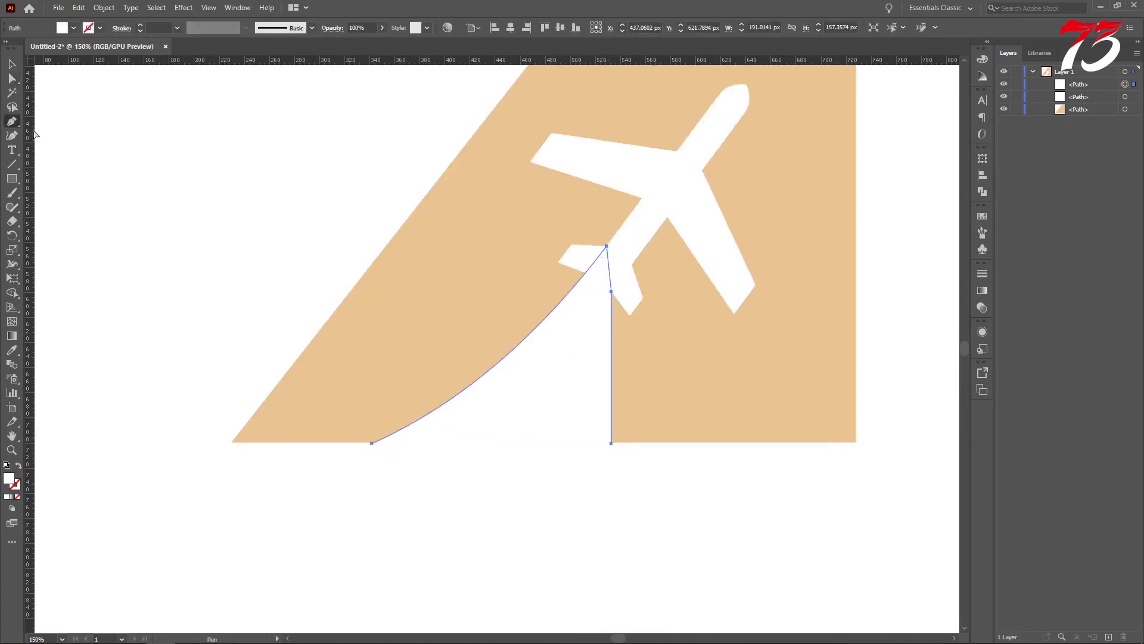
click(500, 361)
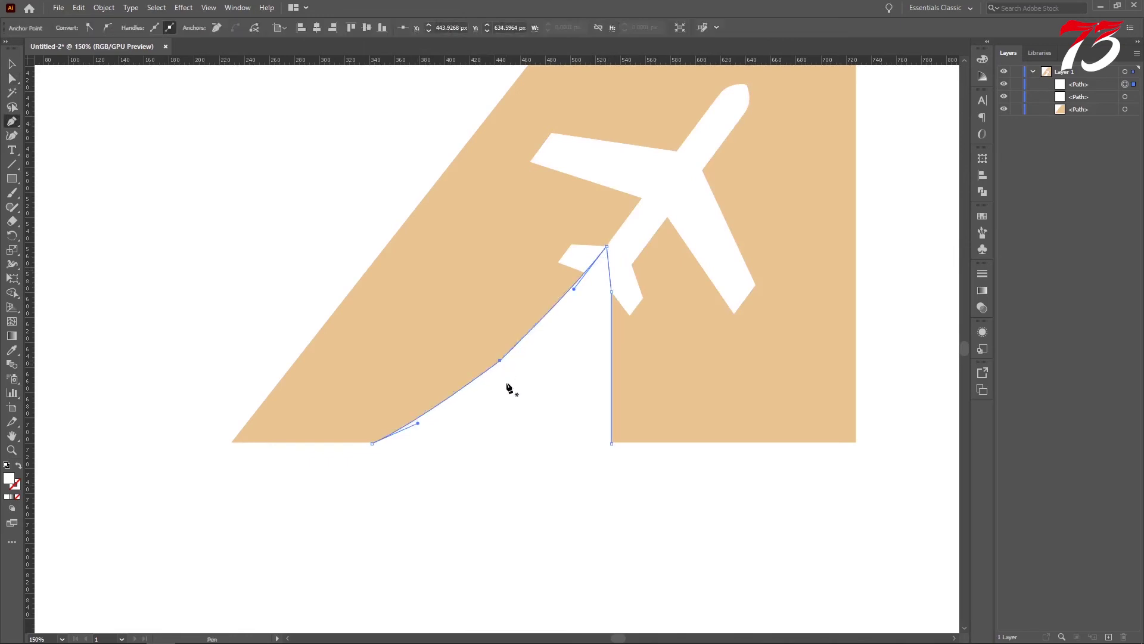
click(501, 361)
Drag the curve handles so the swoosh edge forms one smooth arc to the tail
ctrl+click(500, 360)
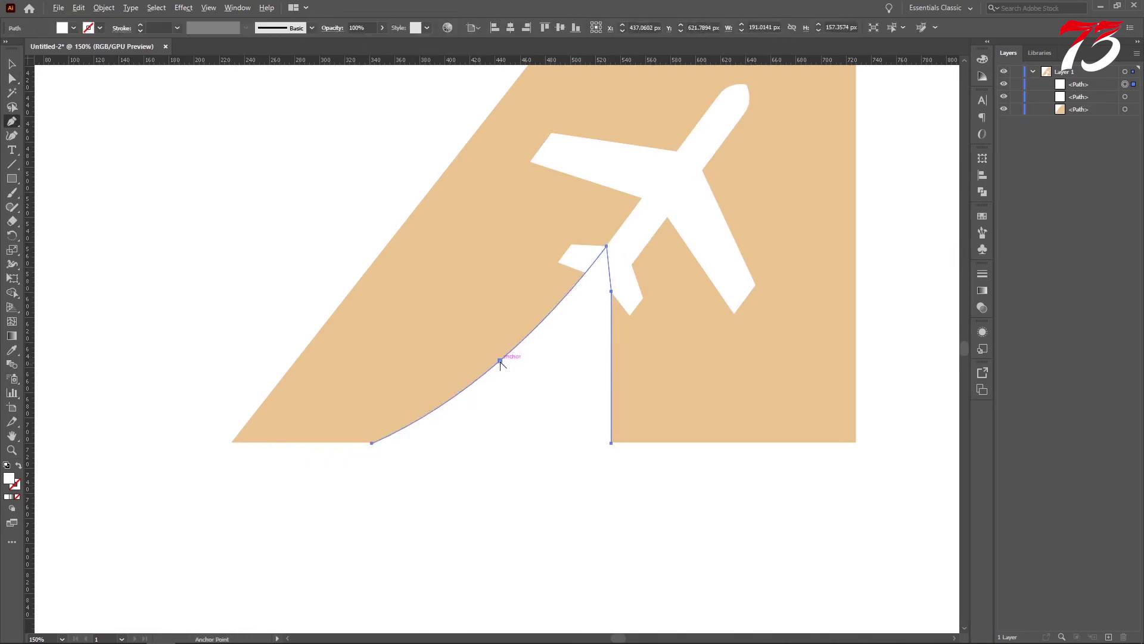
drag(503, 358, 543, 351)
key(a)
key(p)
drag(499, 362, 511, 363)
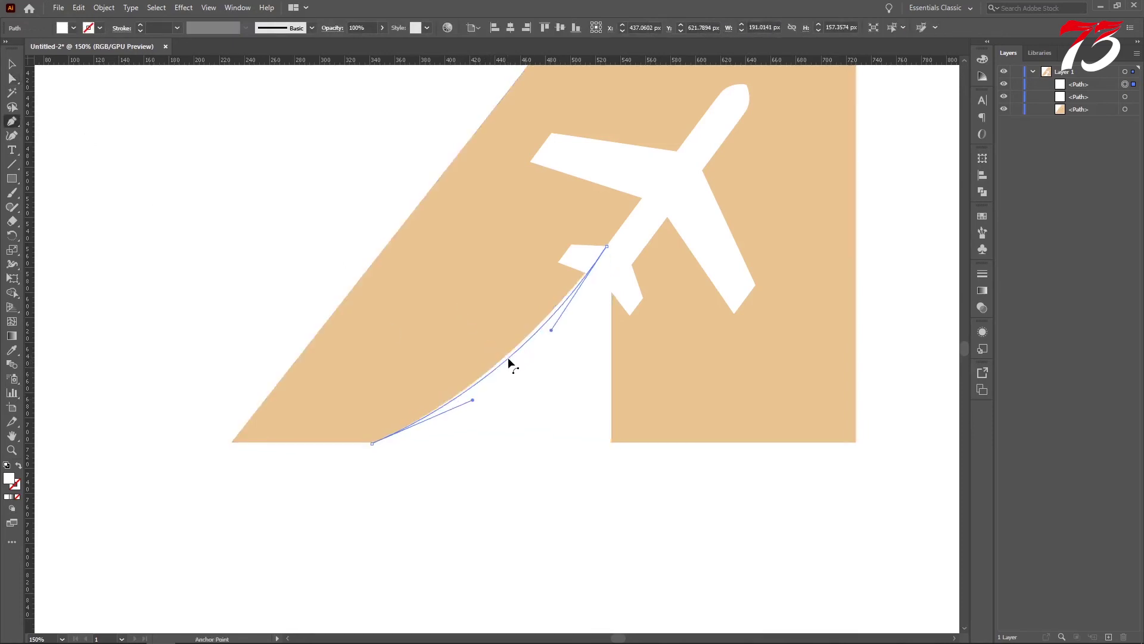
key(a)
drag(473, 401, 478, 402)
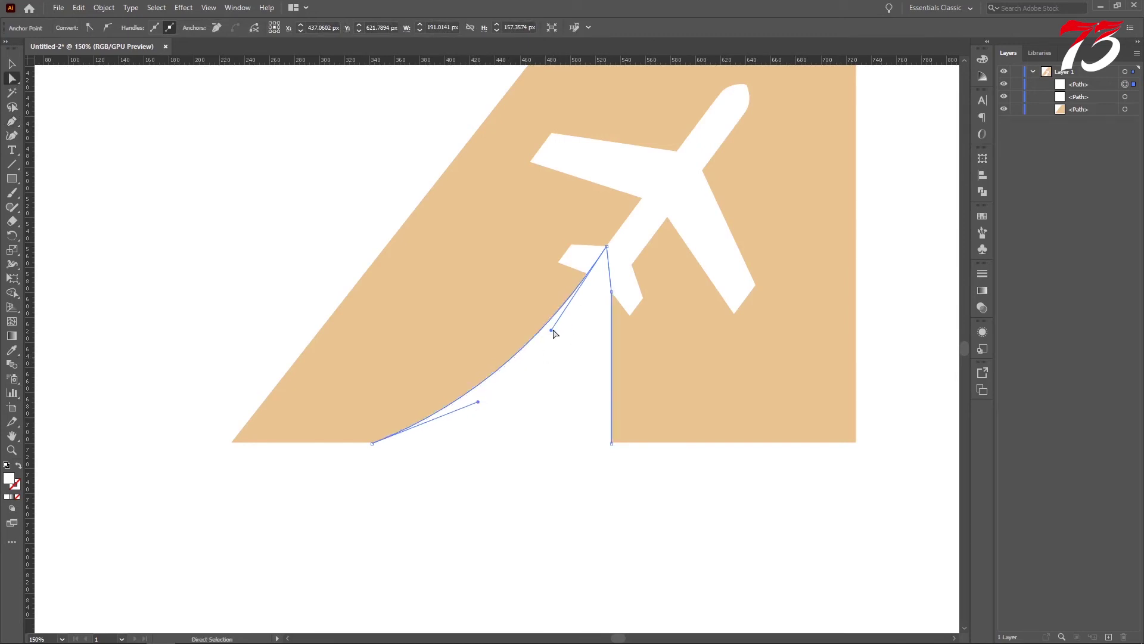
key(ctrl+0)
Merge the fin, airplane and swoosh with the Shape Builder tool
key(v)
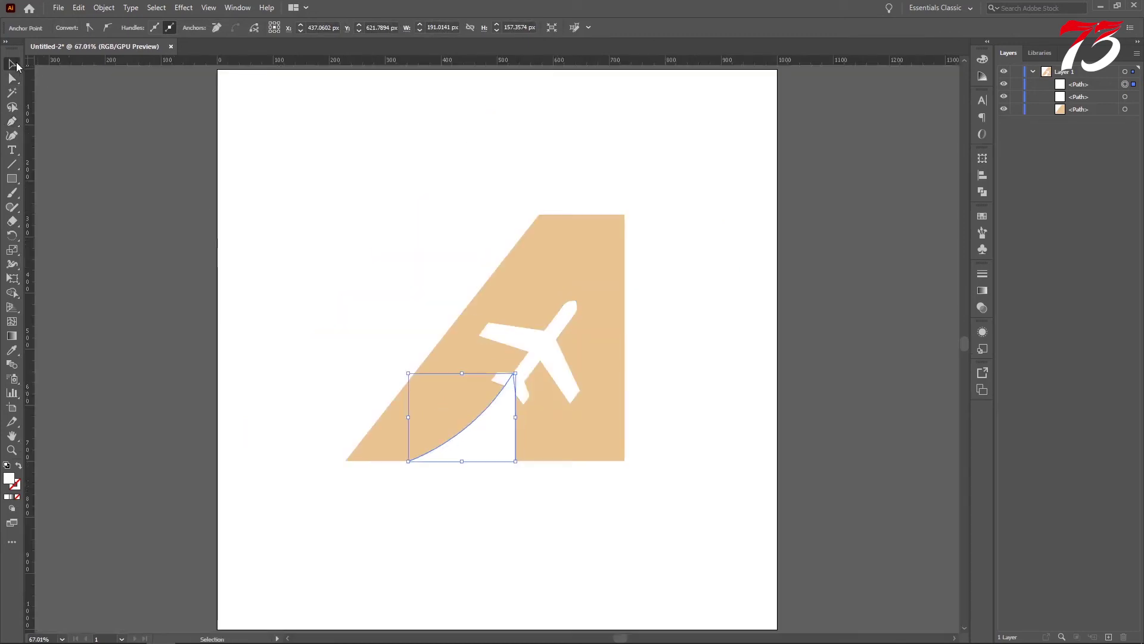
click(279, 295)
drag(596, 443, 598, 446)
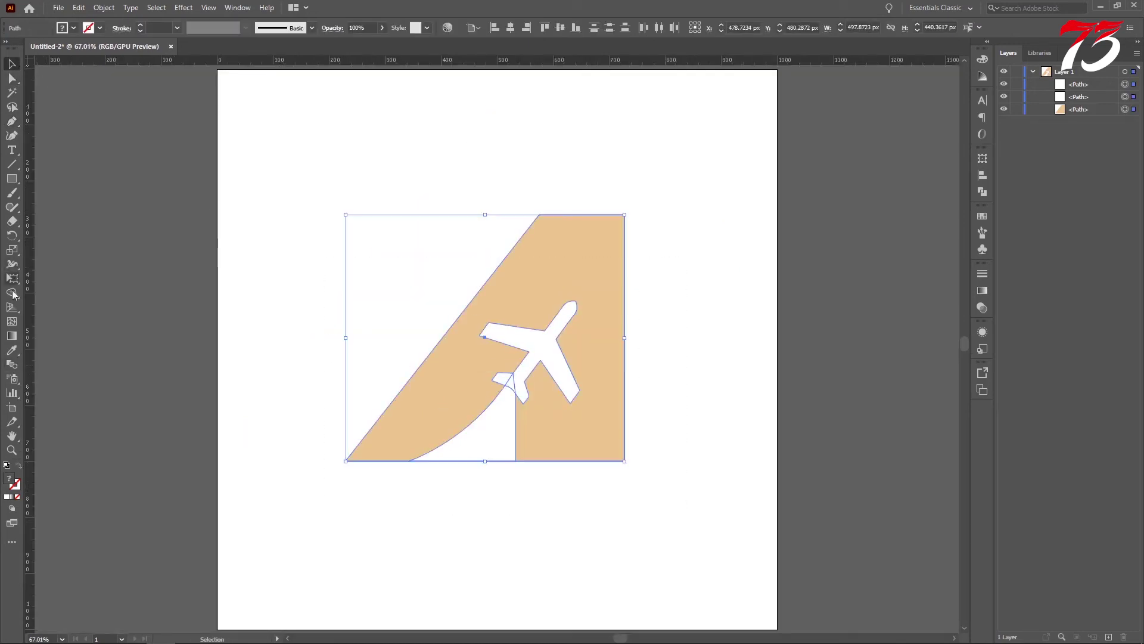
click(13, 293)
mouse_move(496, 414)
mouse_down()
mouse_move(519, 378)
mouse_move(504, 382)
mouse_up()
key(v)
click(900, 322)
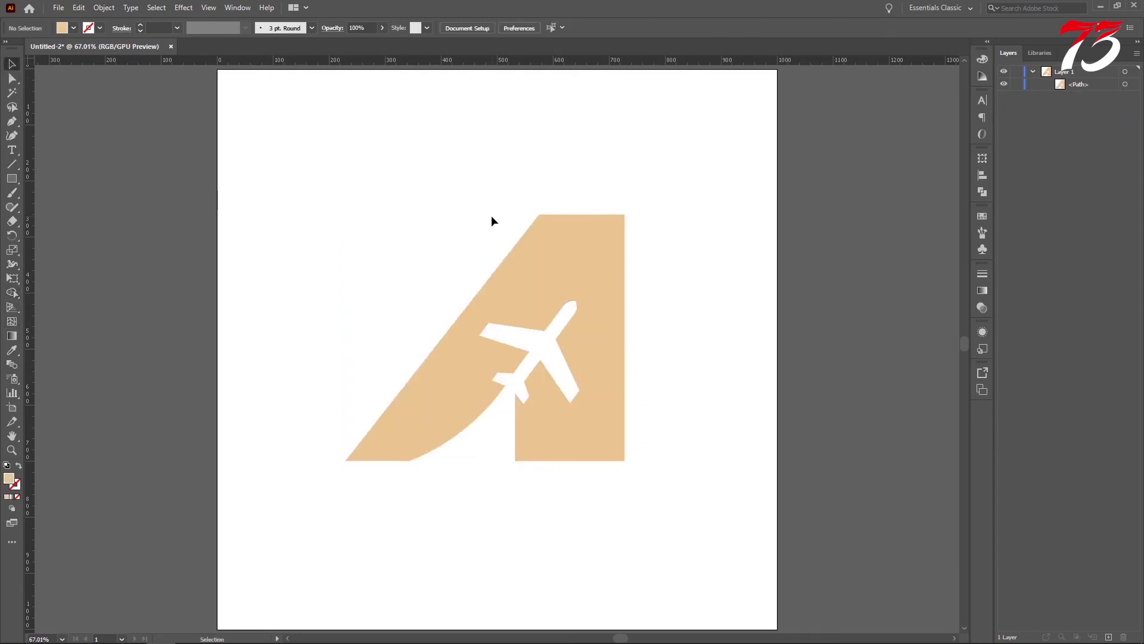
Shrink the merged fin logo and move it up and left
click(577, 266)
drag(625, 214, 486, 338)
drag(437, 370, 334, 304)
click(483, 298)
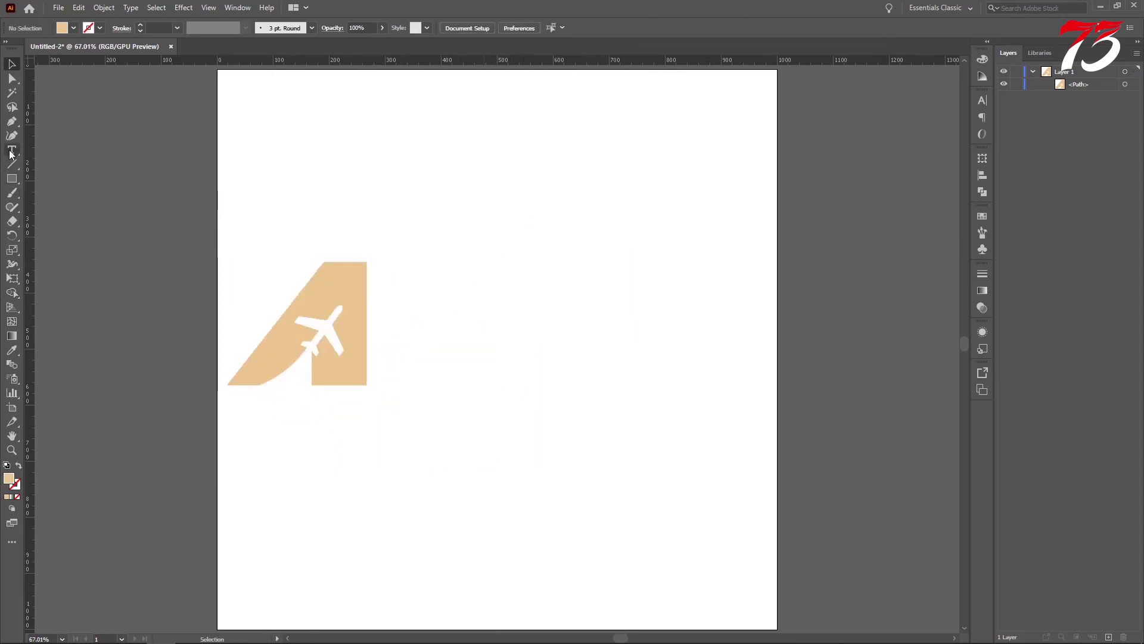
Type 'Air Asia' right of the logo and enlarge it to about 150 pt
click(440, 308)
text(Air)
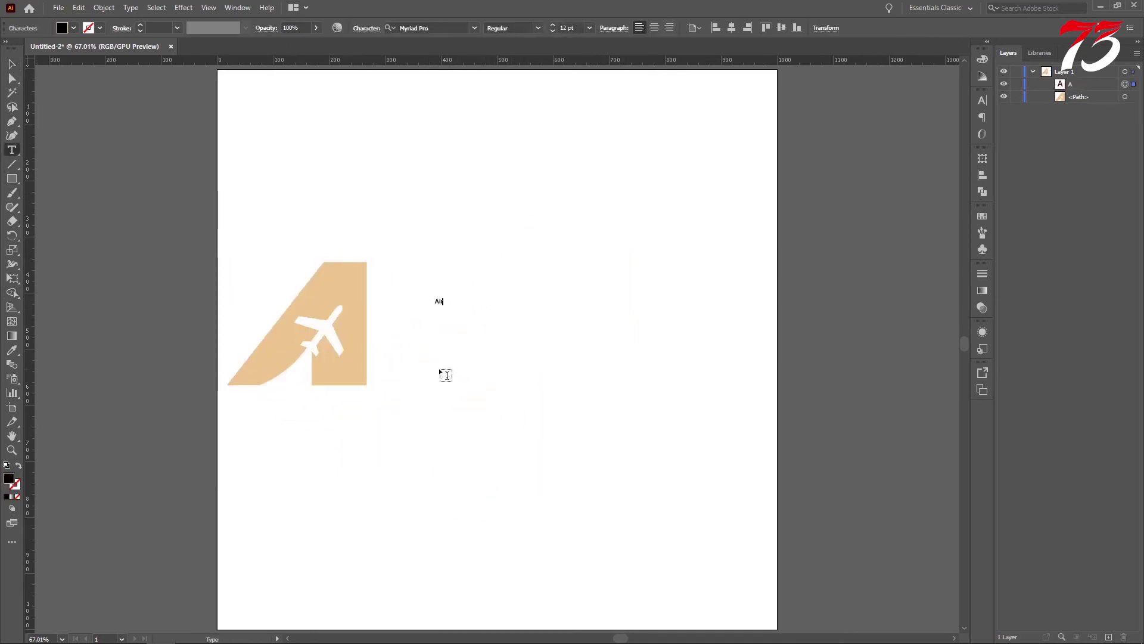
text( Asia)
click(12, 63)
mouse_move(455, 307)
mouse_down()
mouse_move(613, 401)
mouse_move(696, 389)
mouse_up()
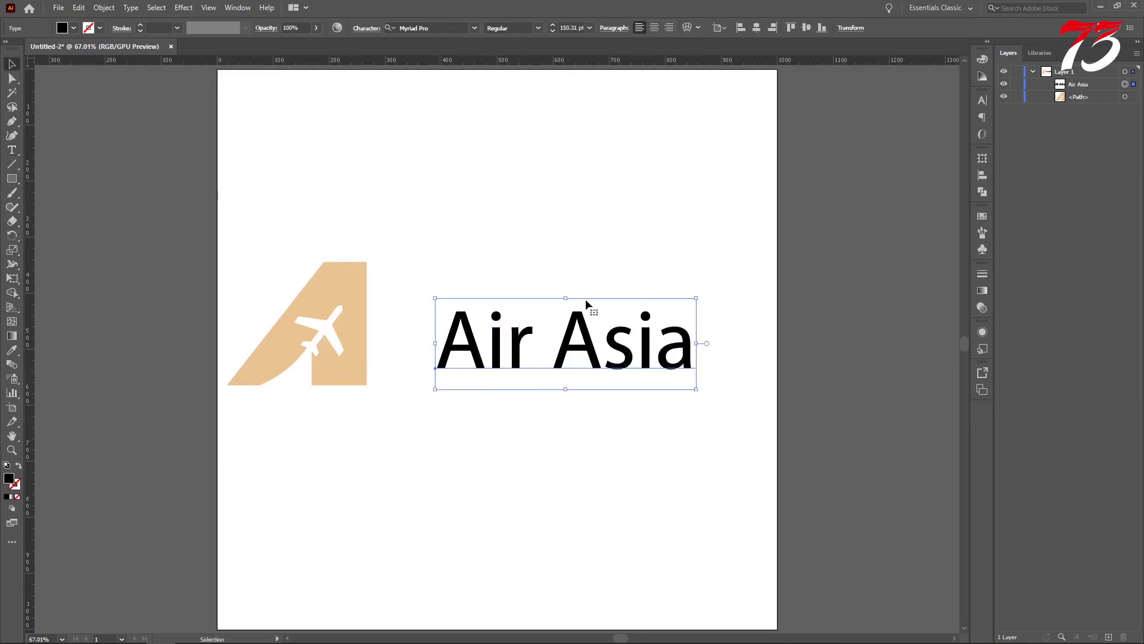
Set the Air Asia text font to Roboto Black
click(982, 100)
click(876, 114)
text(robo)
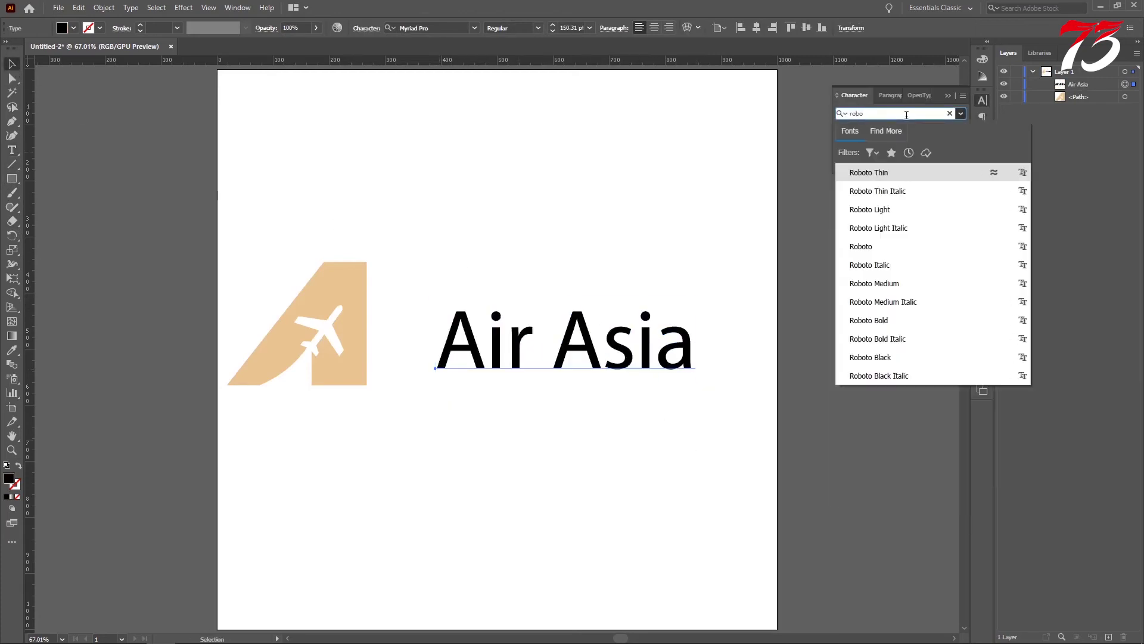
click(894, 357)
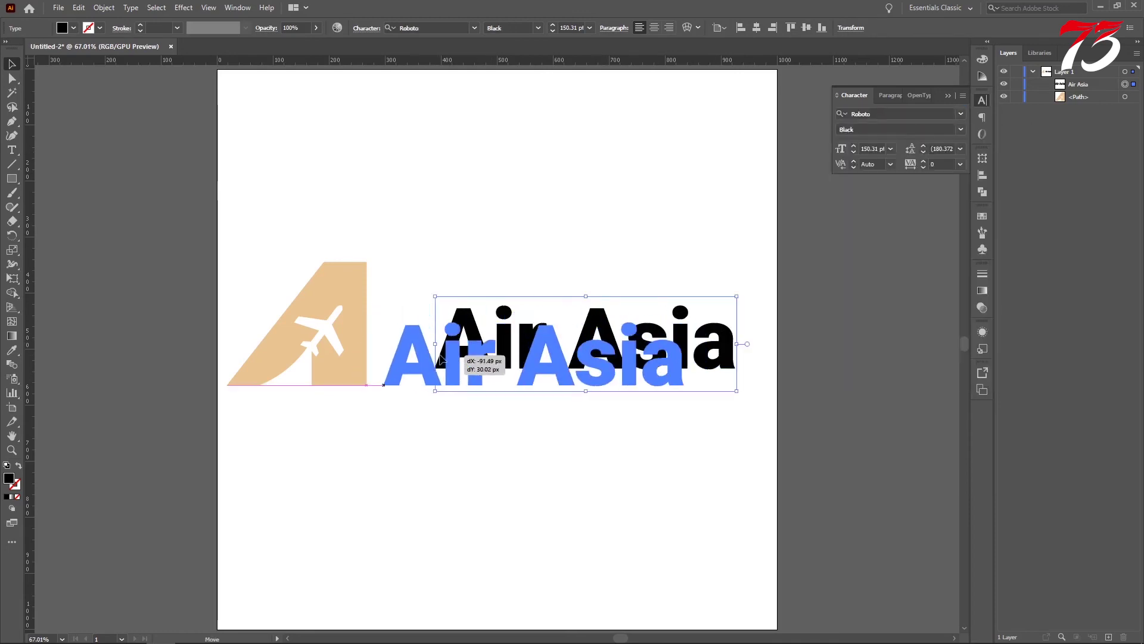
Place the 'Air Asia' text beside the fin, enlarge it to about 199 pt, and shrink the fin to match
drag(493, 343, 431, 359)
drag(676, 312, 773, 282)
click(354, 272)
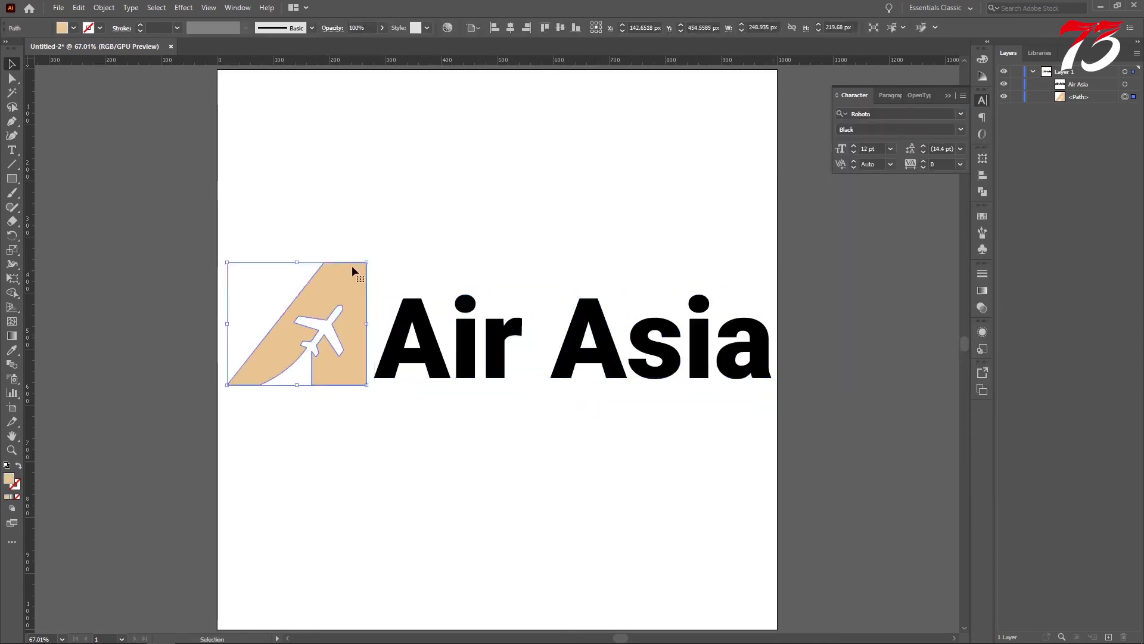
drag(227, 261, 274, 304)
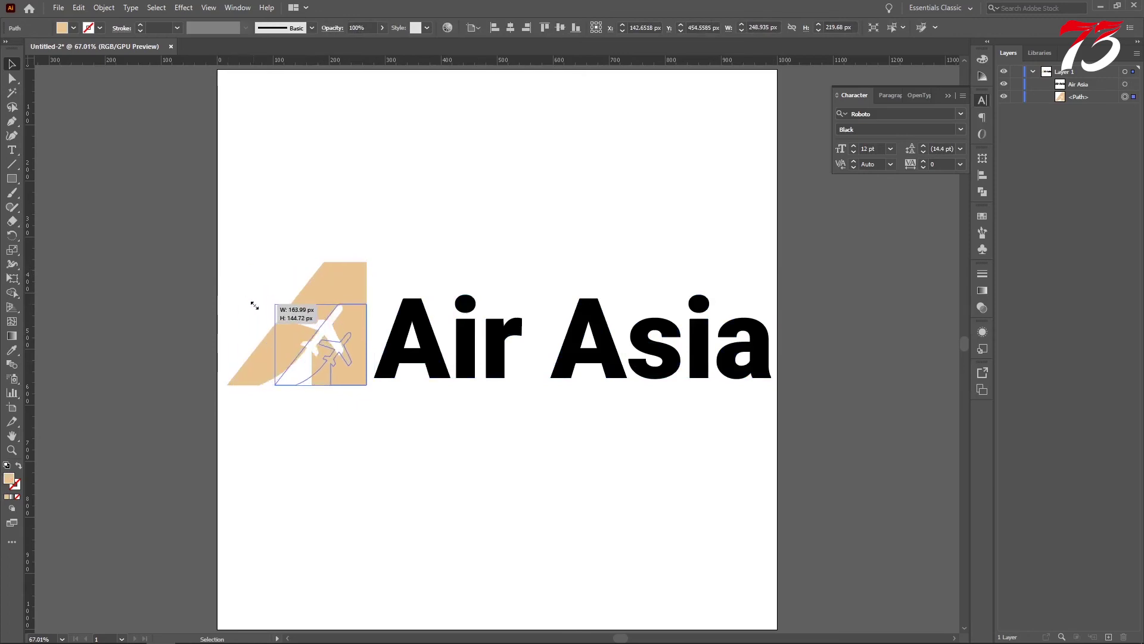
drag(350, 345, 351, 341)
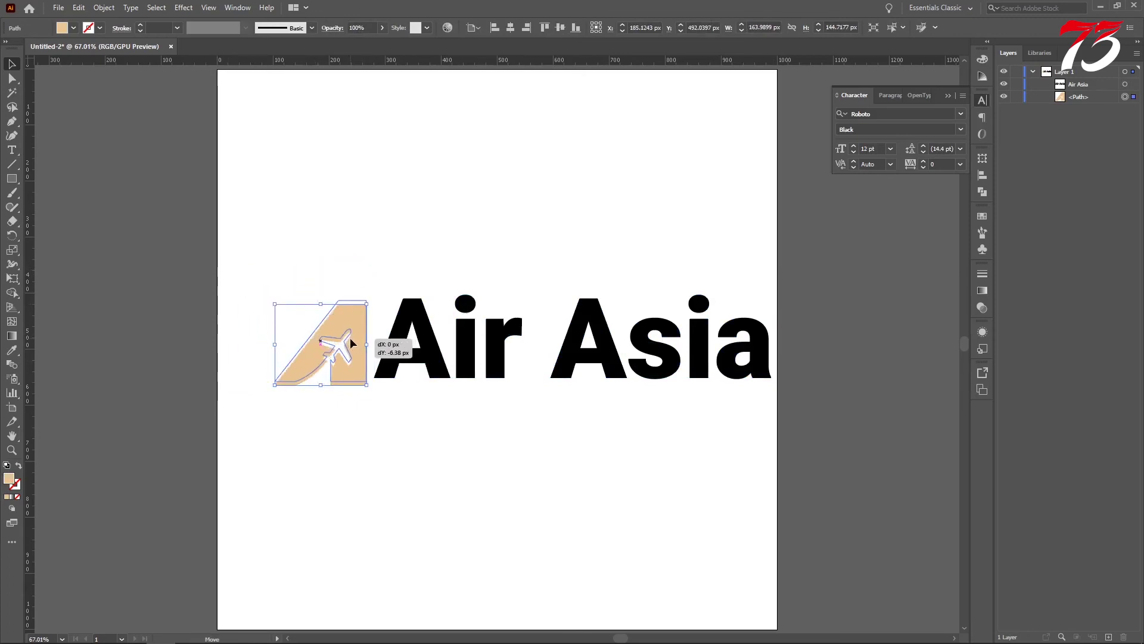
Fill the 'Air Asia' text dark navy
click(425, 345)
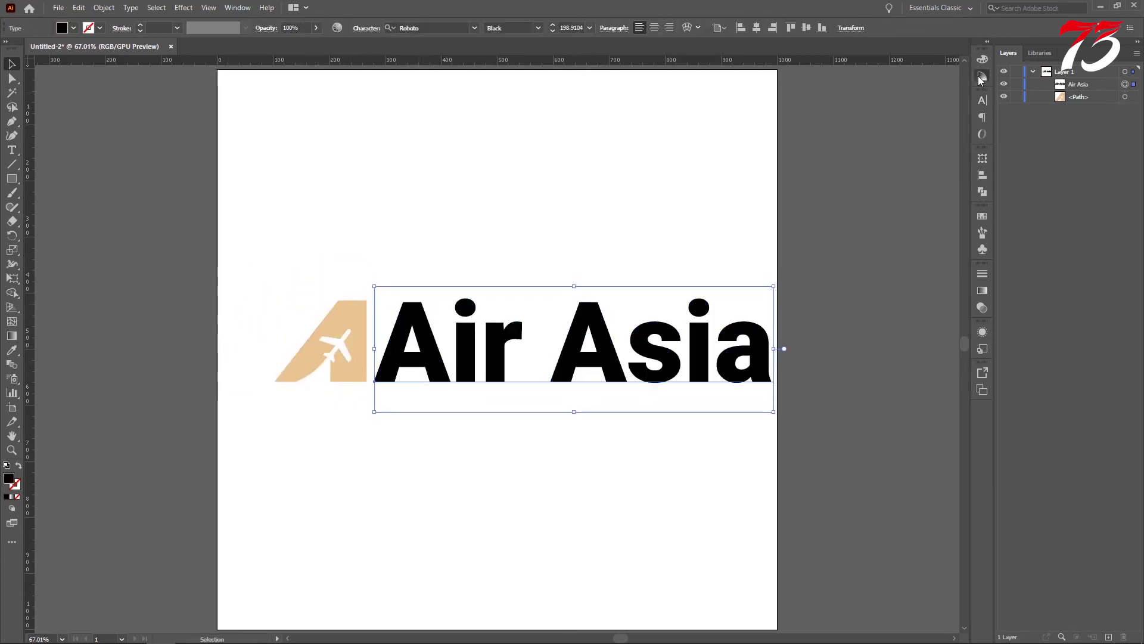
click(982, 60)
click(908, 122)
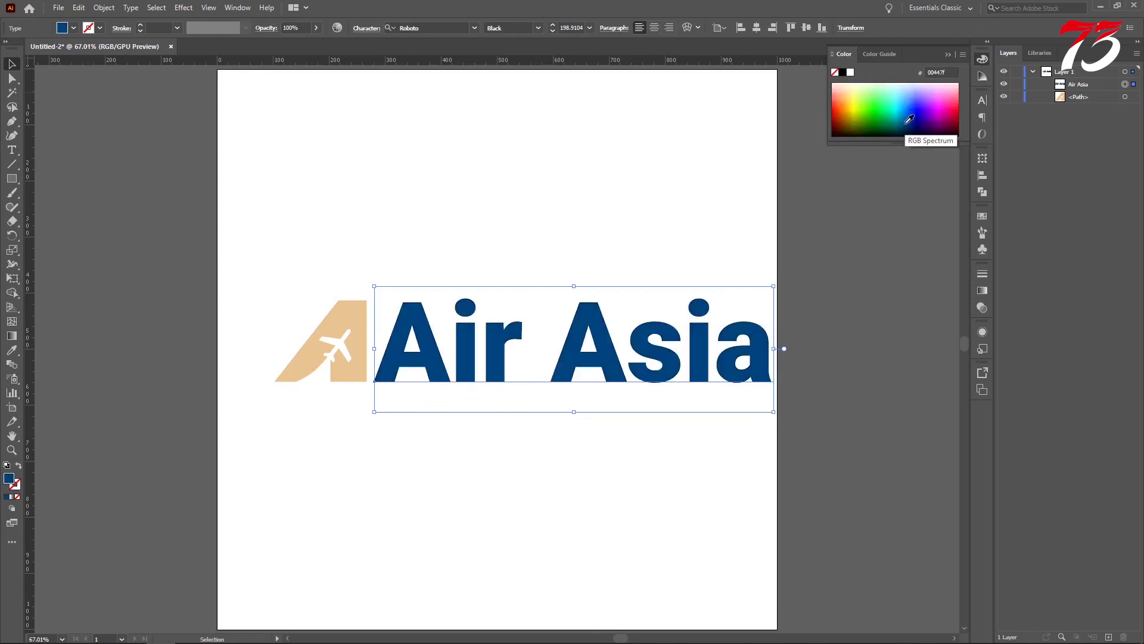
click(950, 59)
click(616, 296)
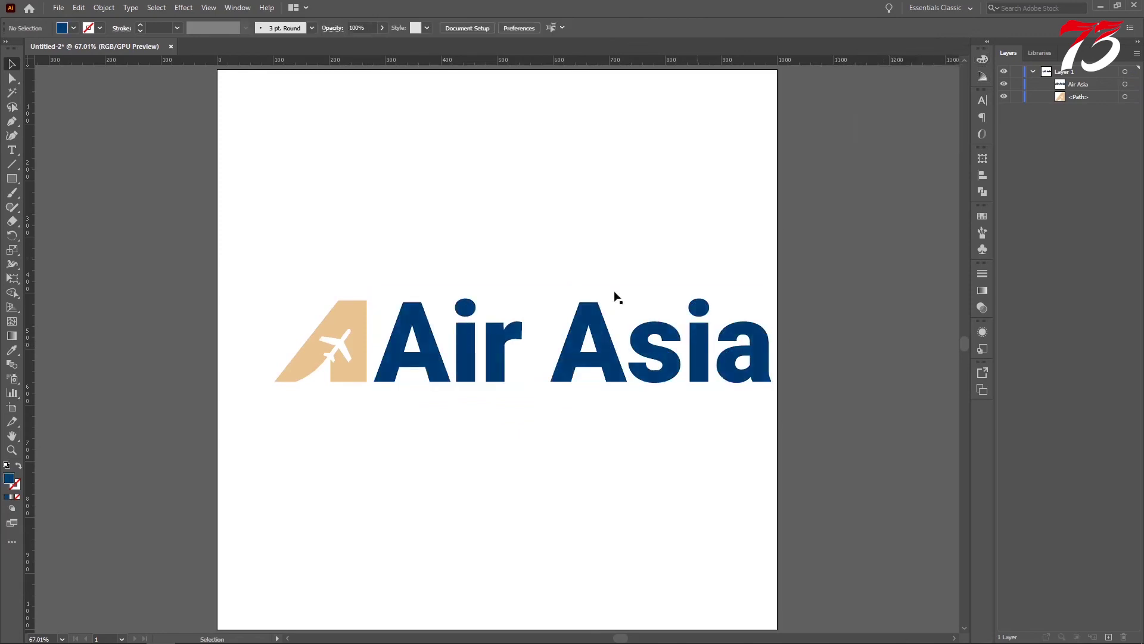
Fill the fin orange (f99d18)
click(357, 327)
double_click(9, 478)
click(698, 240)
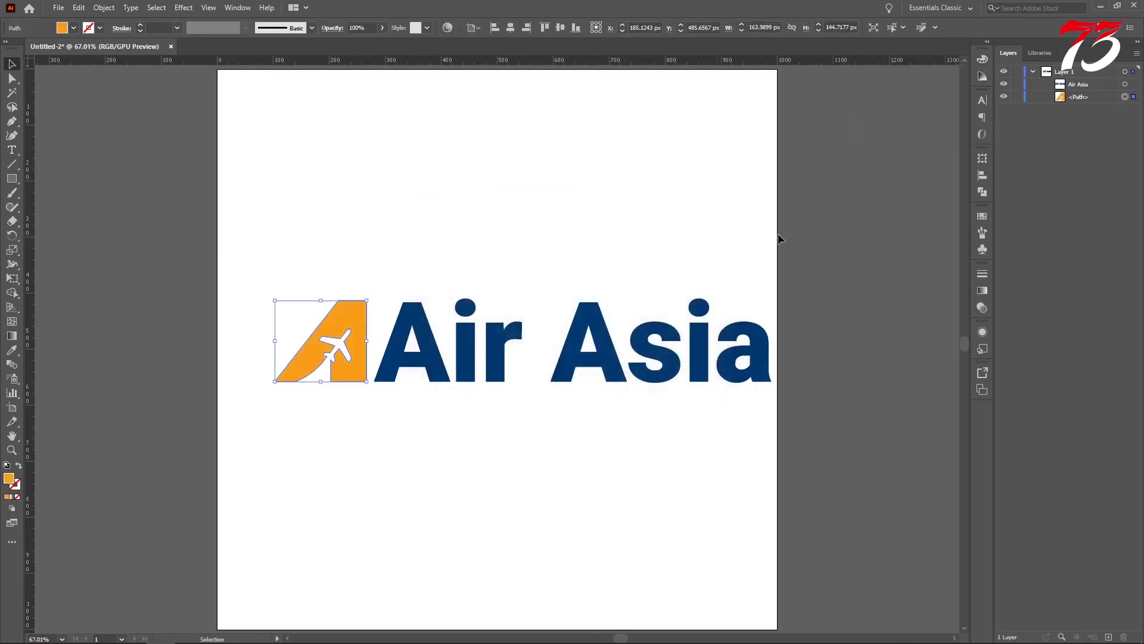
click(51, 93)
Group the fin and text and centre the group horizontally on the artboard
drag(266, 258, 676, 421)
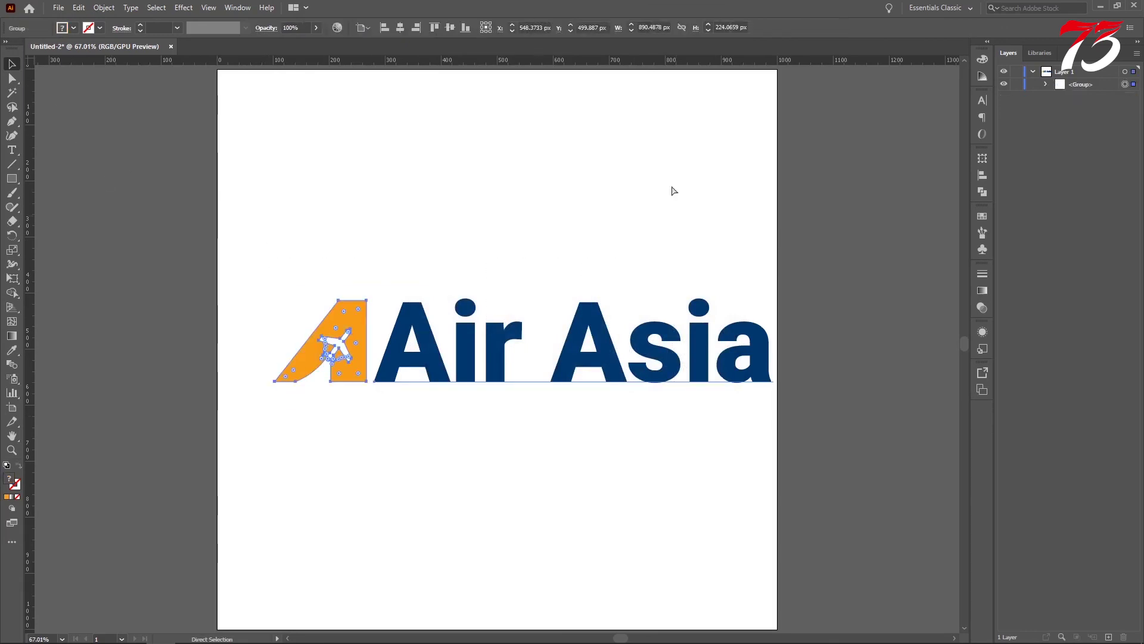
key(ctrl+g)
click(399, 28)
click(883, 331)
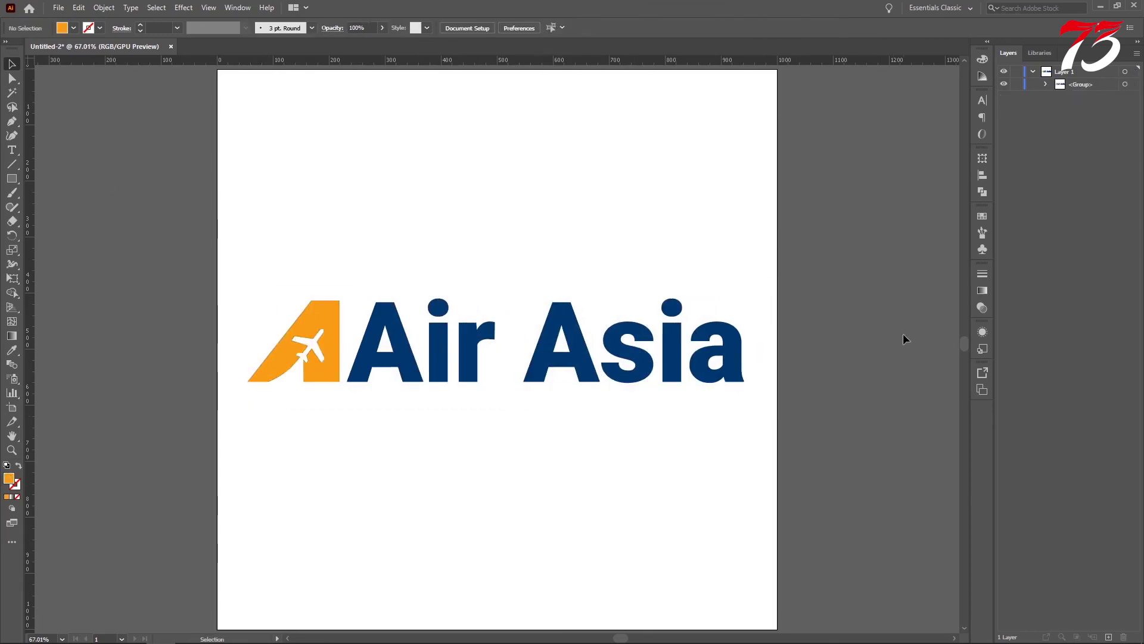